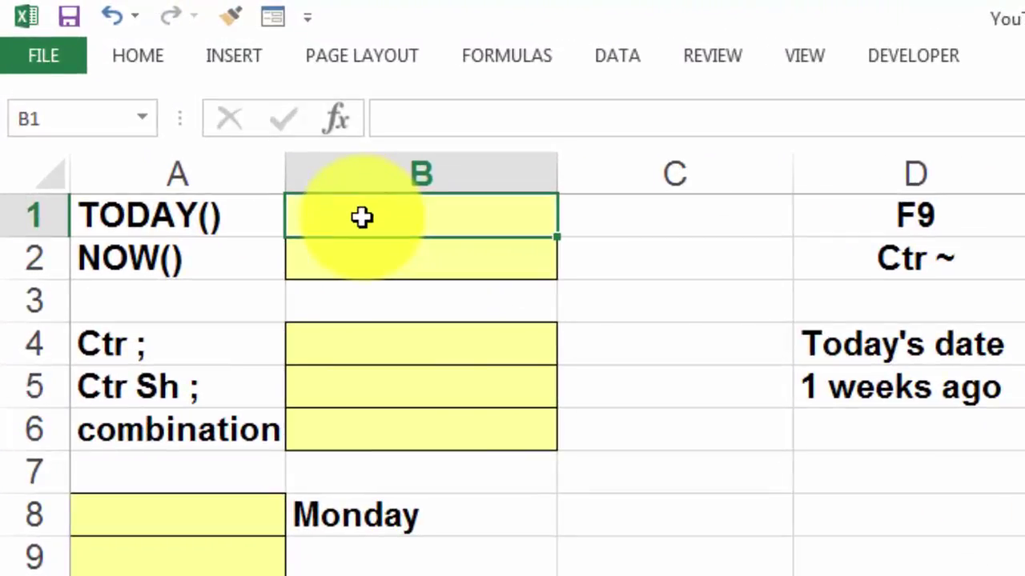
# Enter the formula =TODAY() in cell B1
pyautogui.click(350, 196)
pyautogui.write('=t')
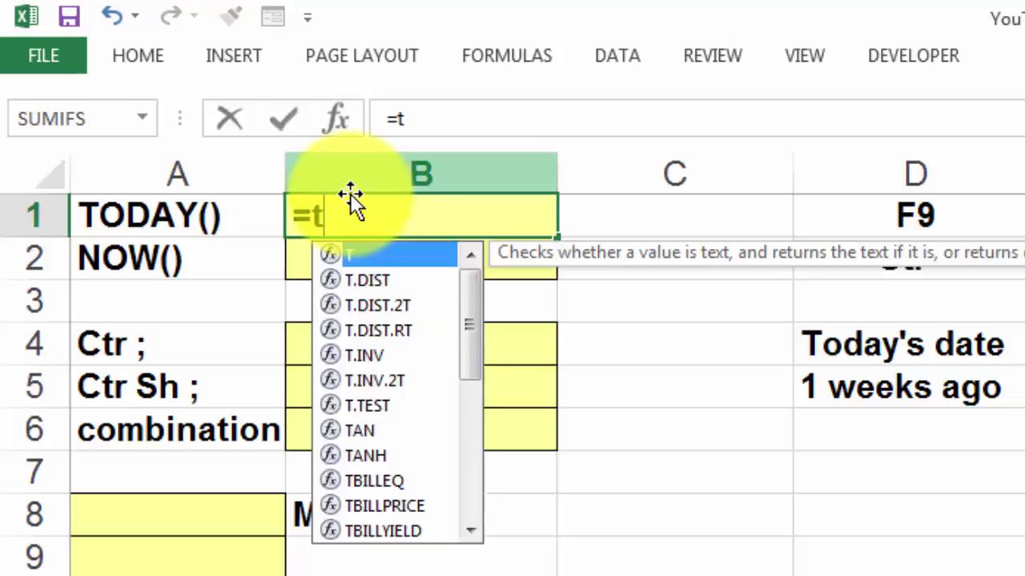
pyautogui.write('oday(')
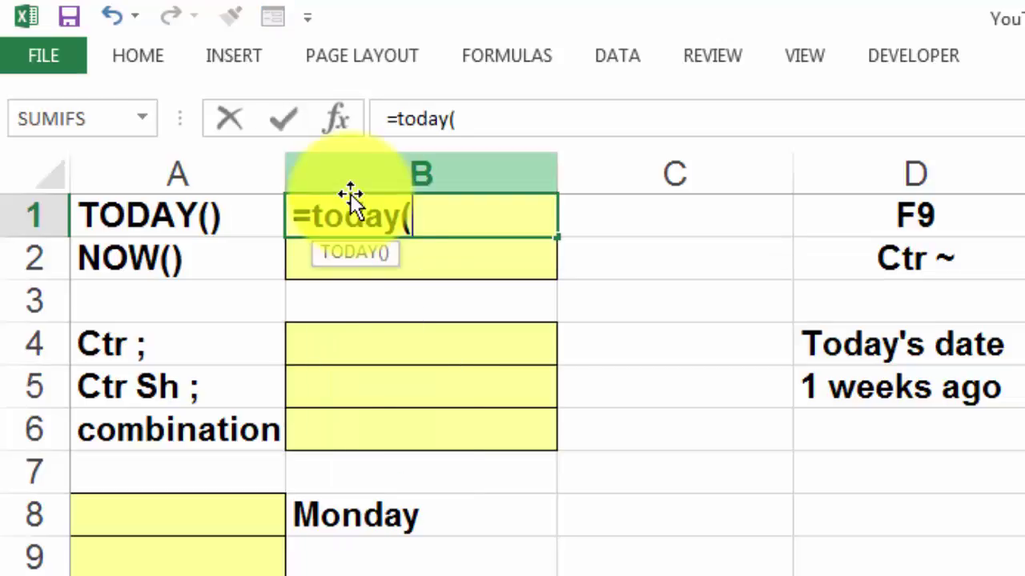
pyautogui.write(')')
pyautogui.press('Return')
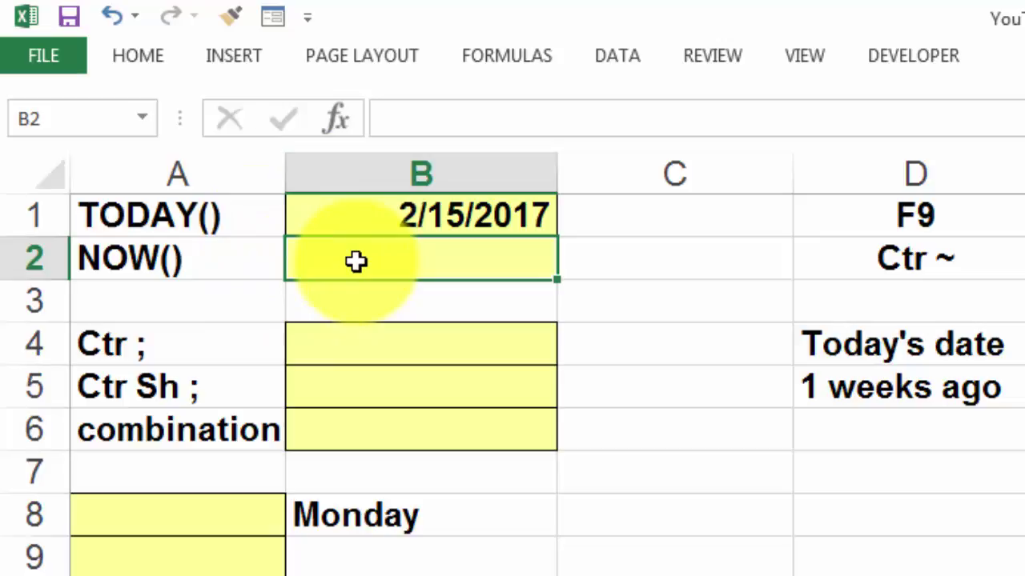
# Enter the formula =NOW() in cell B2 and briefly show the sheet's formulas before returning to the values
pyautogui.write('=')
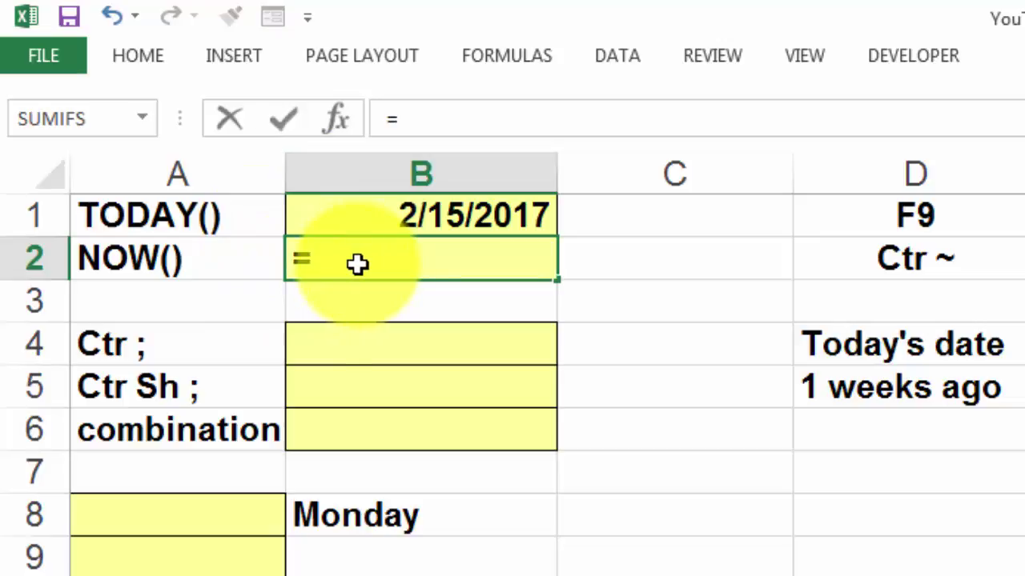
pyautogui.write('now()')
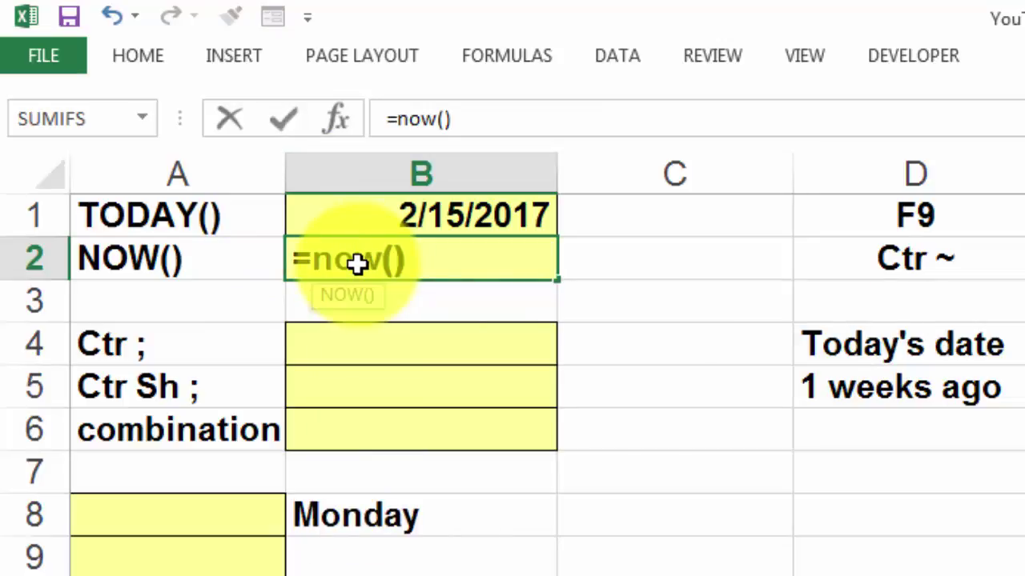
pyautogui.press('Return')
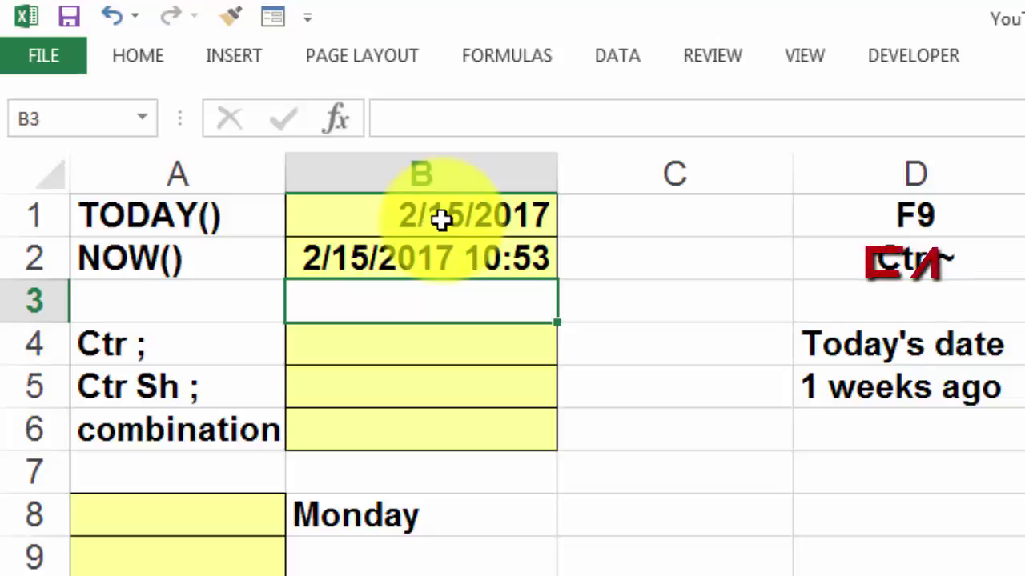
pyautogui.hotkey('ctrl', '`')
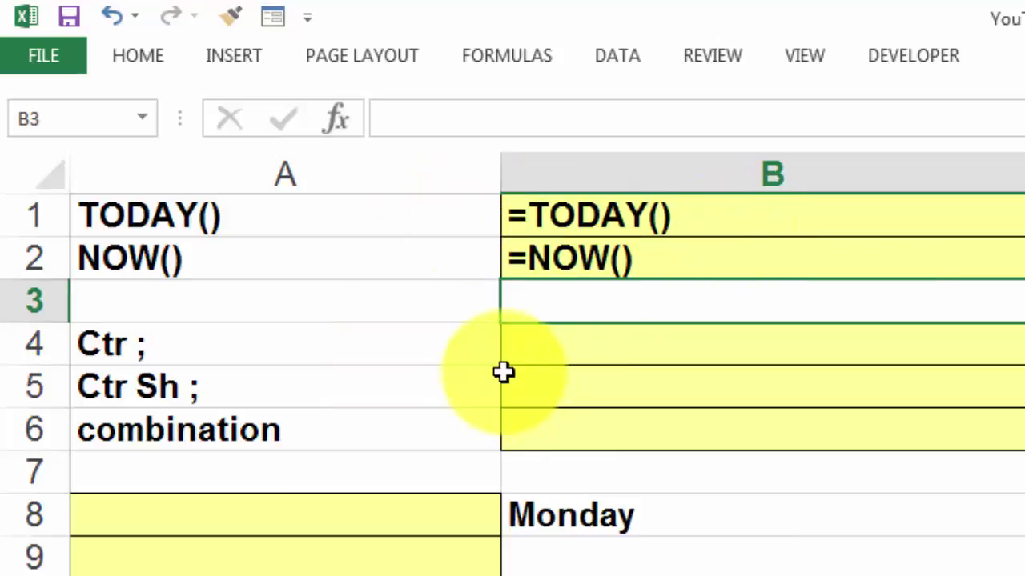
pyautogui.hotkey('ctrl', '`')
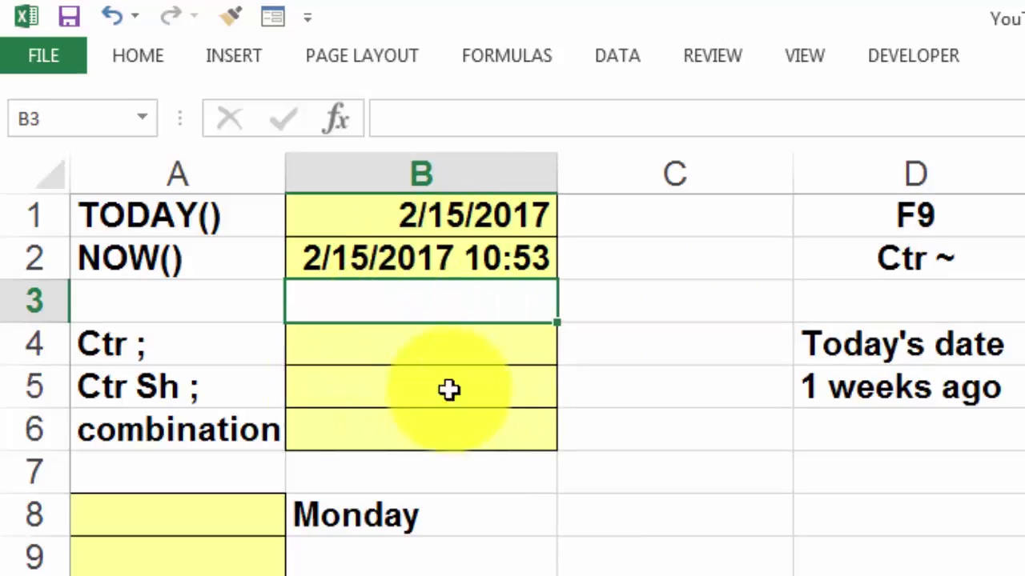
# Insert the current date as a static value in cell B4 and the current time as a static value in B5
pyautogui.click(437, 343)
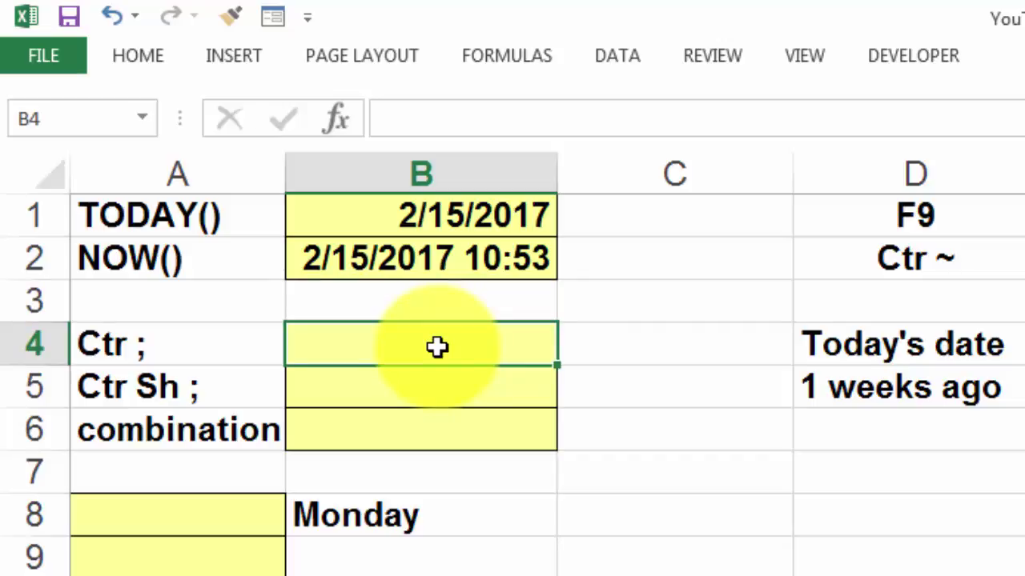
pyautogui.hotkey('ctrl', ';')
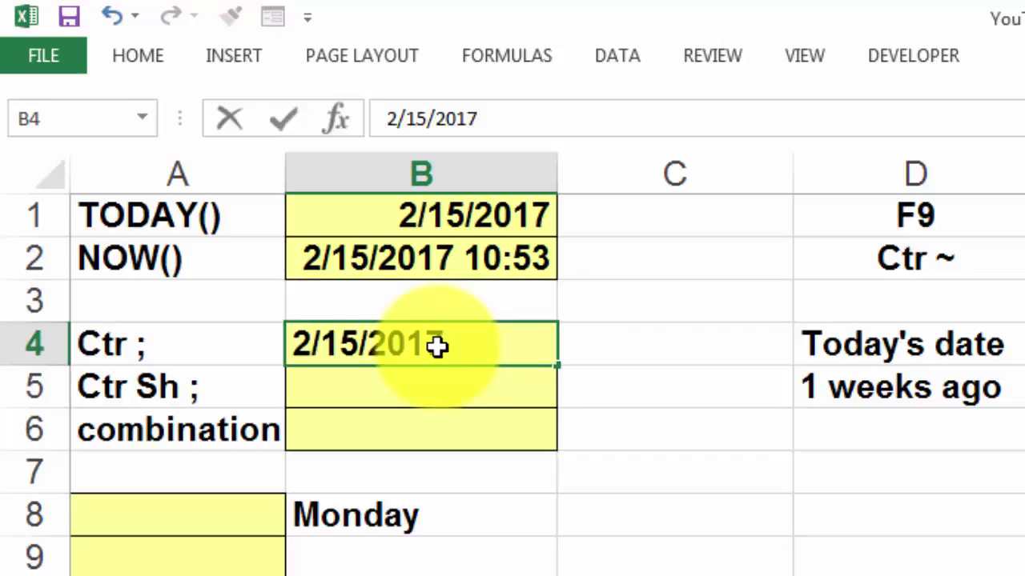
pyautogui.press('Return')
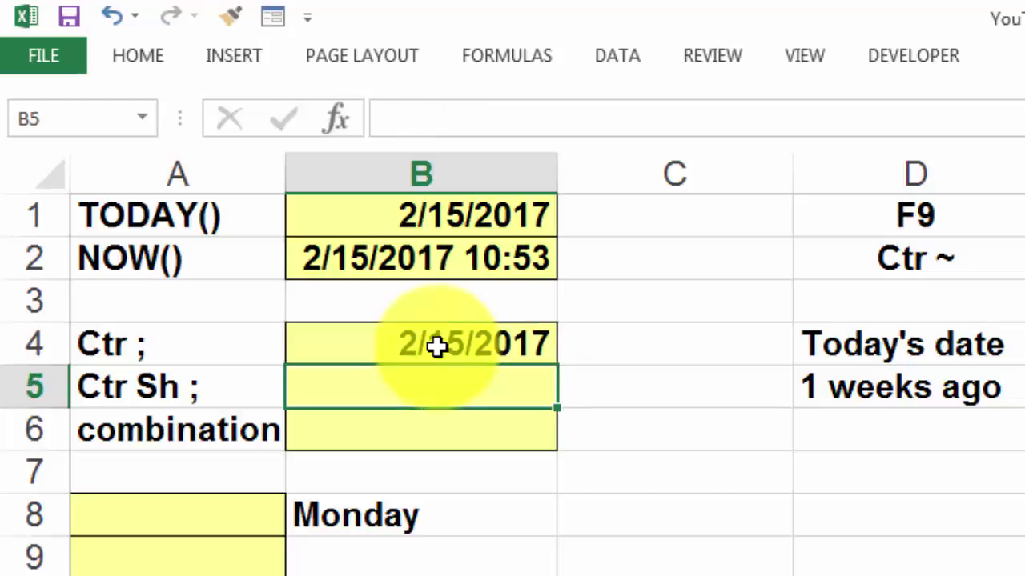
pyautogui.hotkey('ctrl', 'shift', ';')
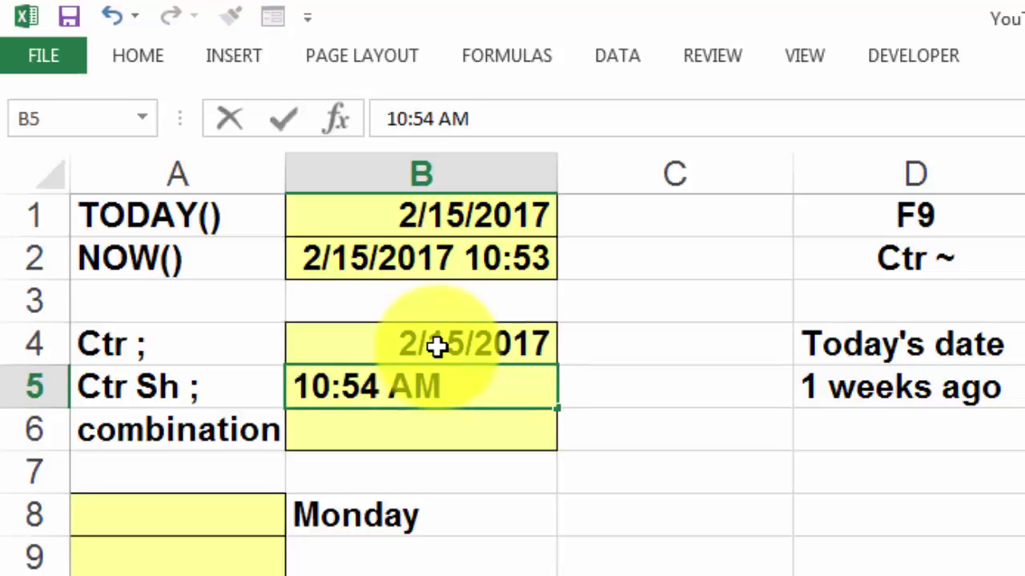
pyautogui.press('Return')
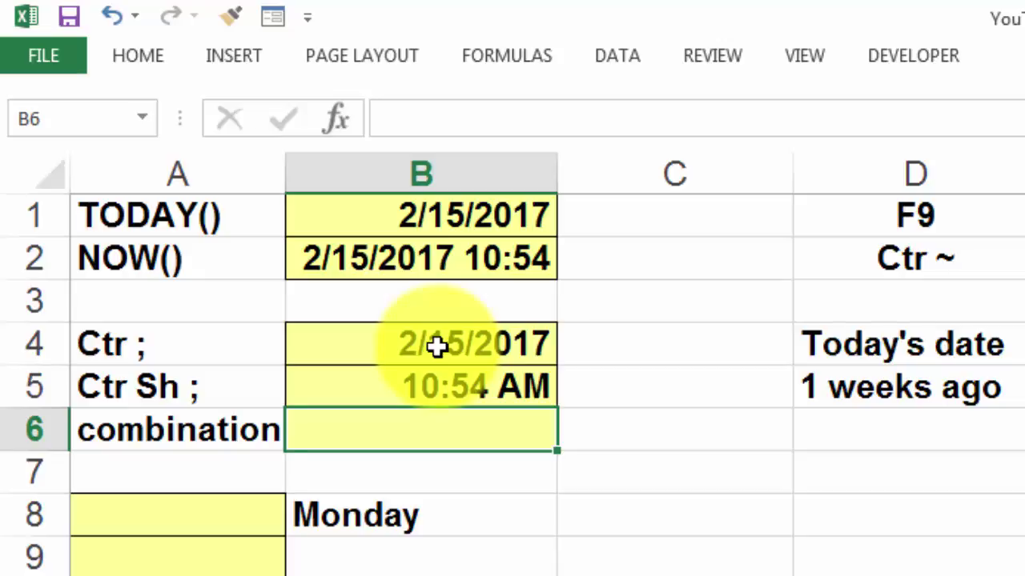
# Insert the current time twice in cell B6, separated by a space, and switch the formula display on and back off
pyautogui.hotkey('ctrl', 'shift', ';')
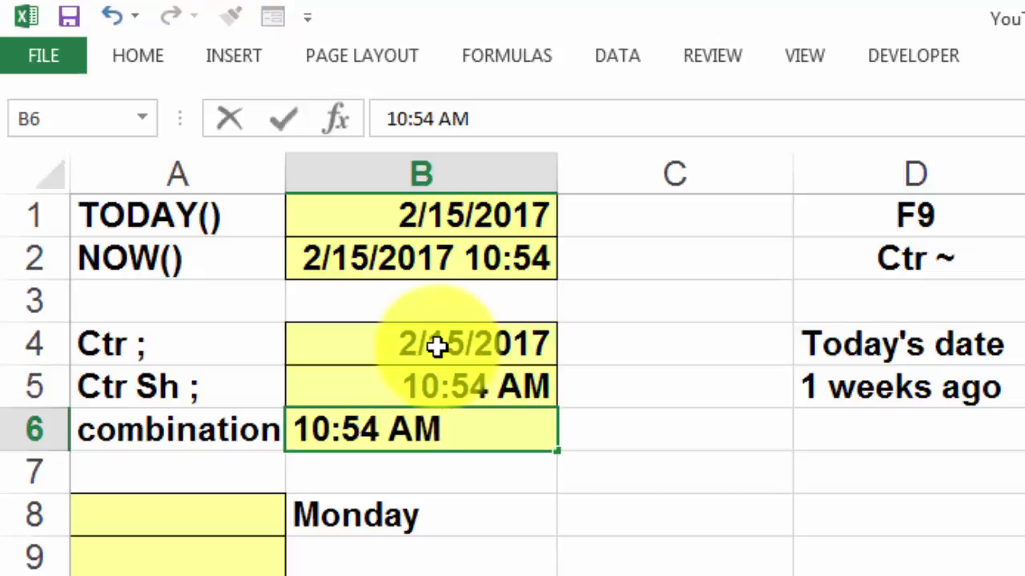
pyautogui.hotkey('ctrl', 'shift', ';')
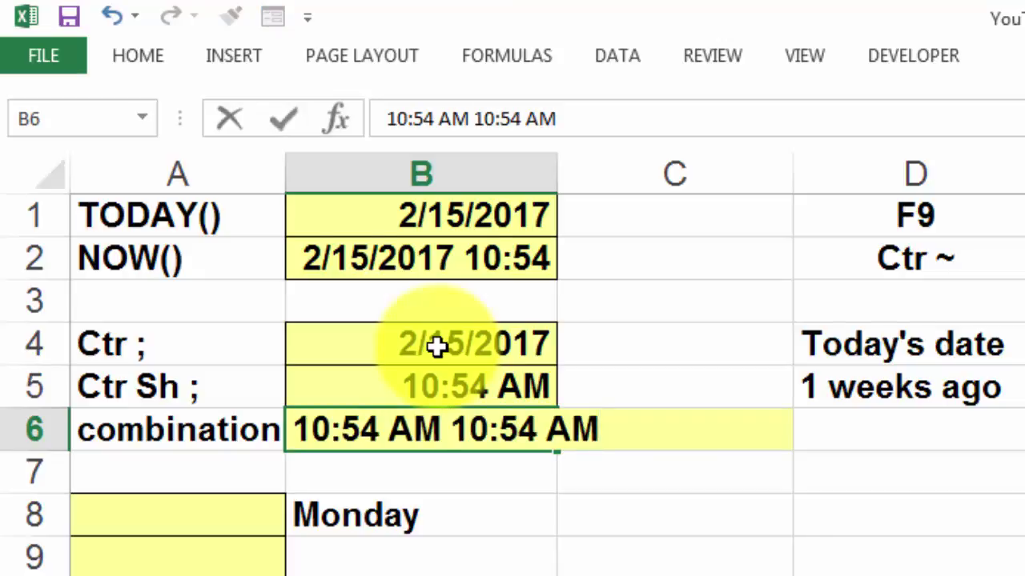
pyautogui.press('Return')
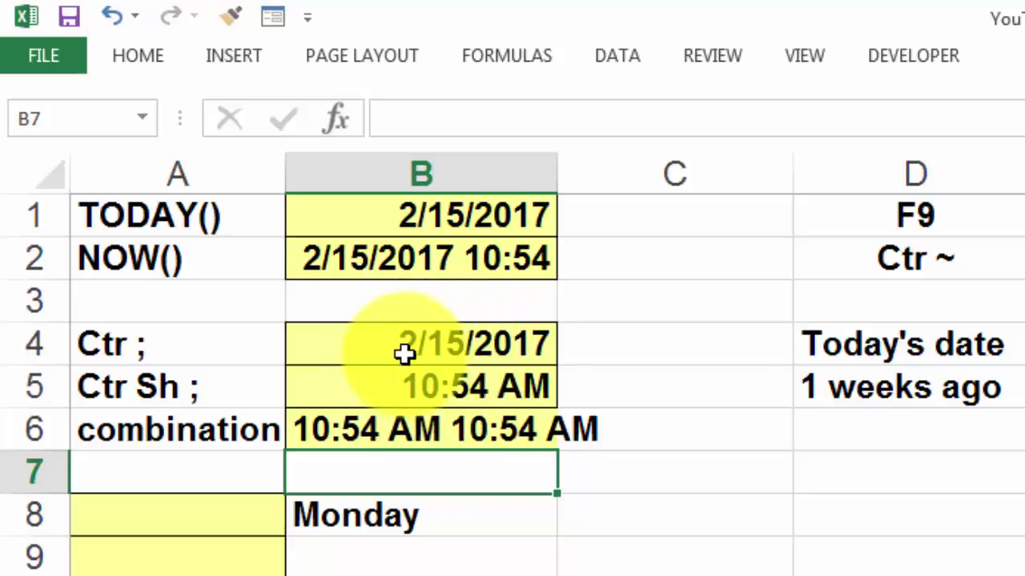
pyautogui.hotkey('ctrl', '`')
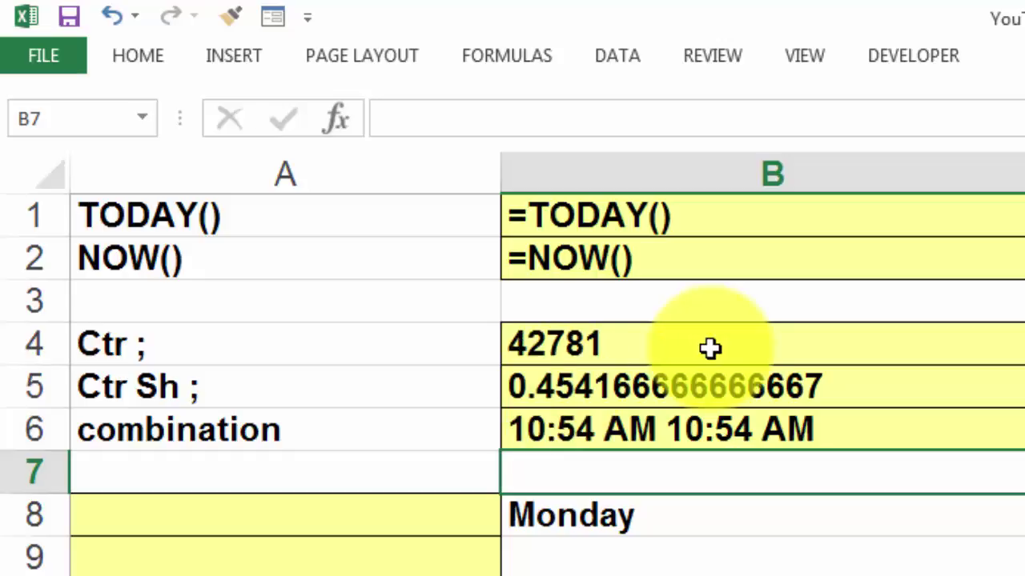
pyautogui.hotkey('ctrl', '`')
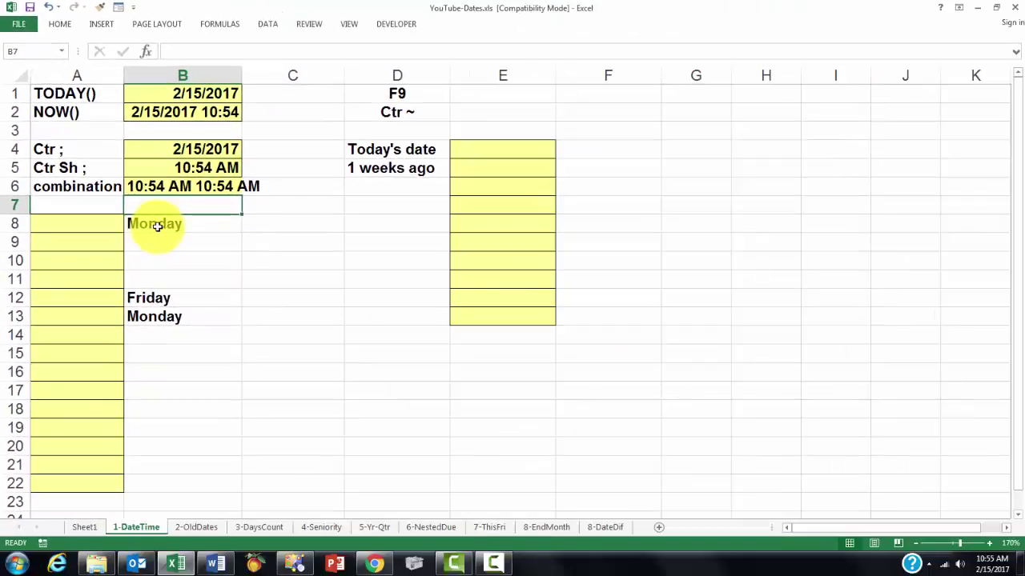
# Fill the day names from Monday in B8 down to B22 using weekdays only
pyautogui.click(157, 226)
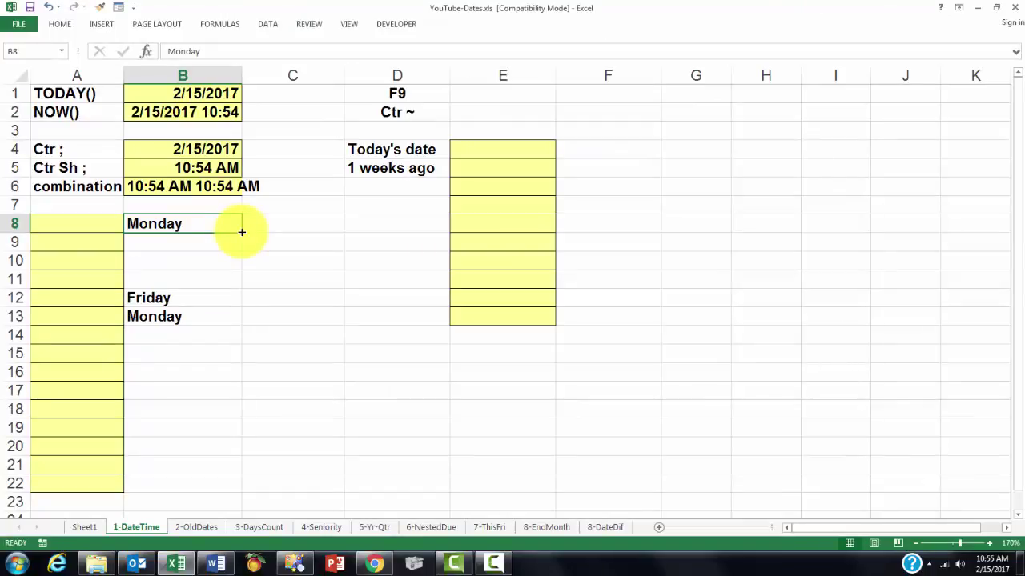
pyautogui.moveTo(241, 232); pyautogui.dragTo(240, 490)
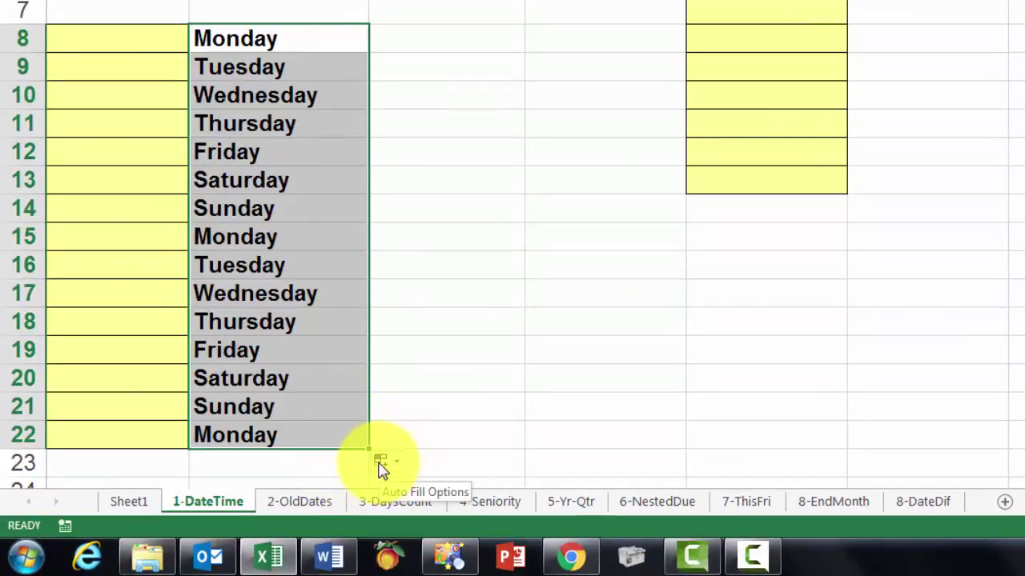
pyautogui.click(382, 466)
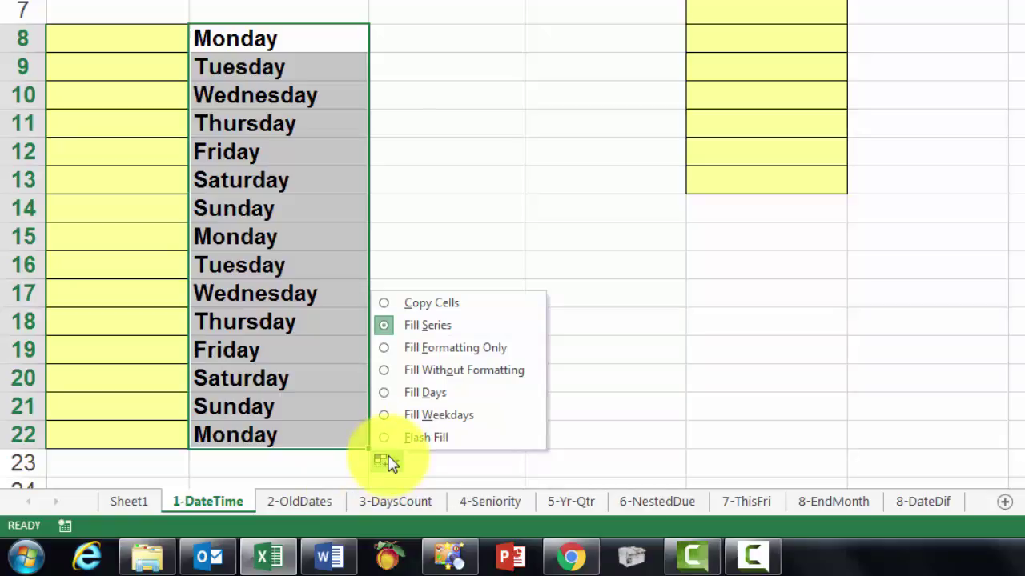
pyautogui.click(431, 416)
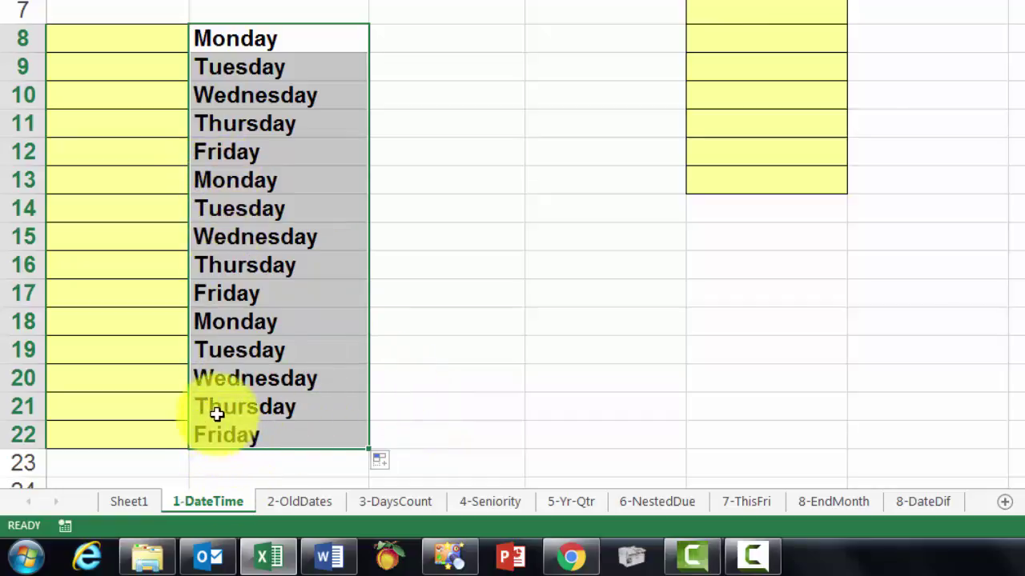
# Insert the current date as a static value in cell A10 beside Wednesday
pyautogui.click(132, 95)
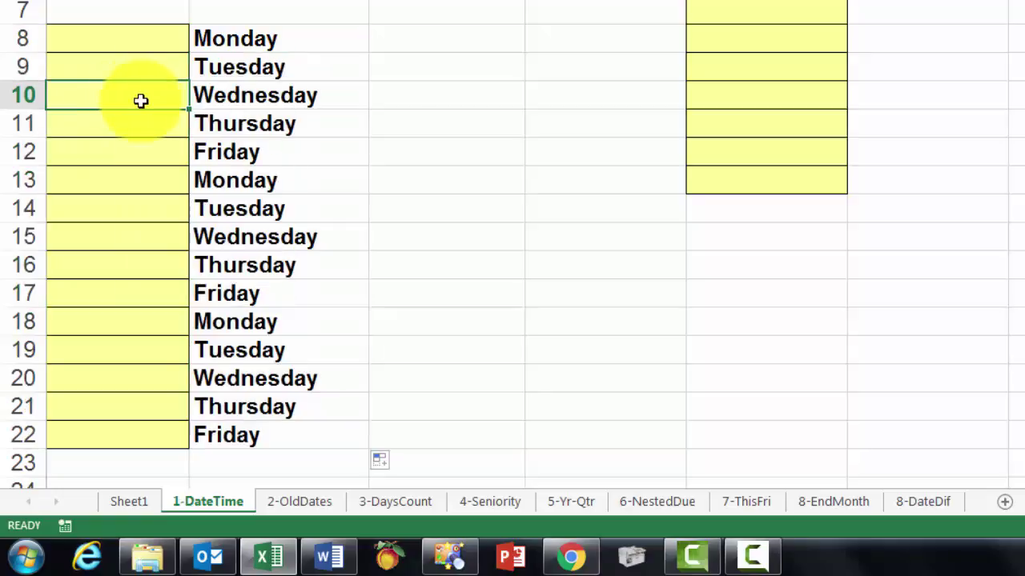
pyautogui.hotkey('ctrl', ';')
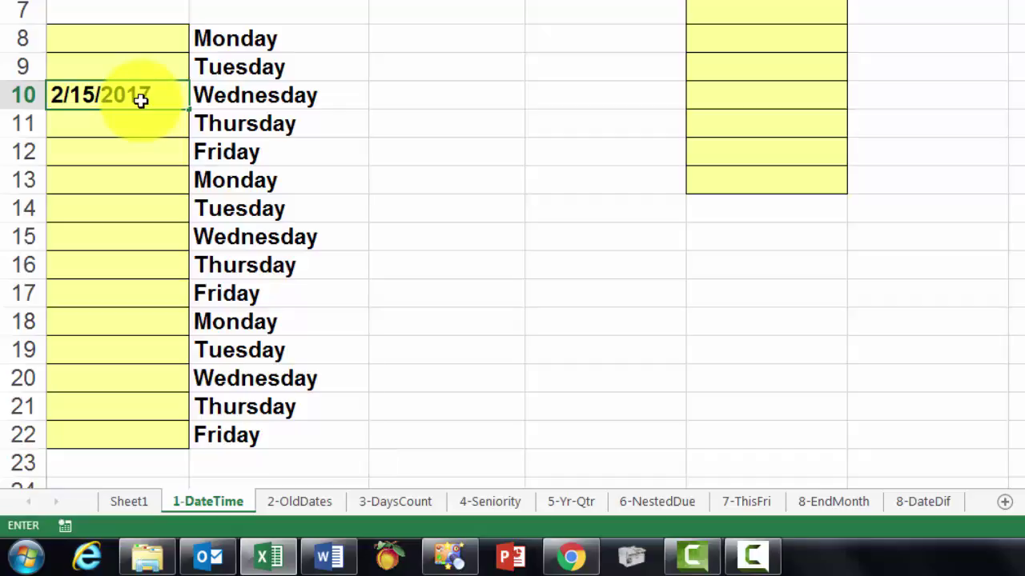
pyautogui.hotkey('ctrl', 'Return')
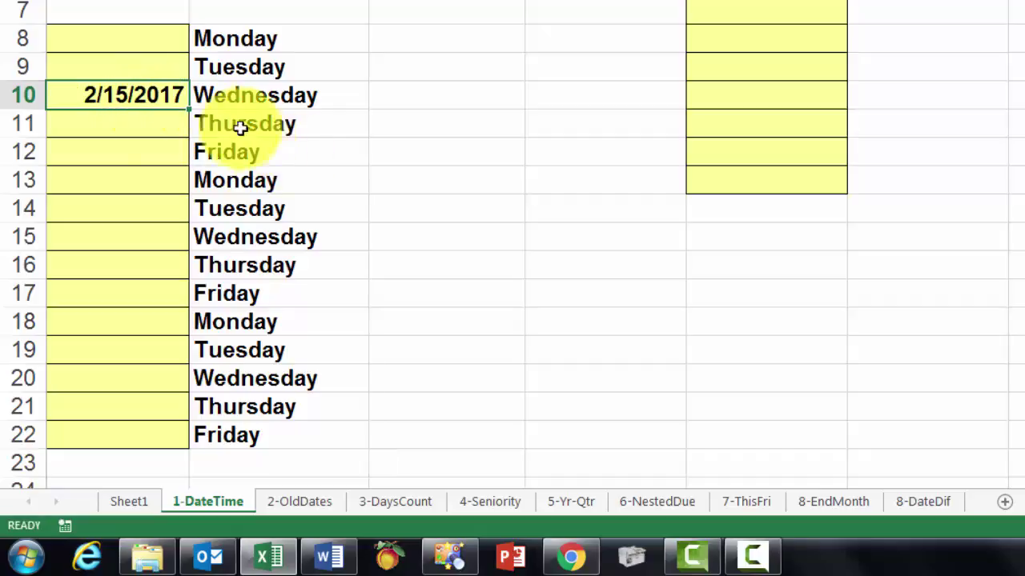
# Fill the date in A10 down to A22 using weekdays only, and extend it upward to A8
pyautogui.doubleClick(187, 108)
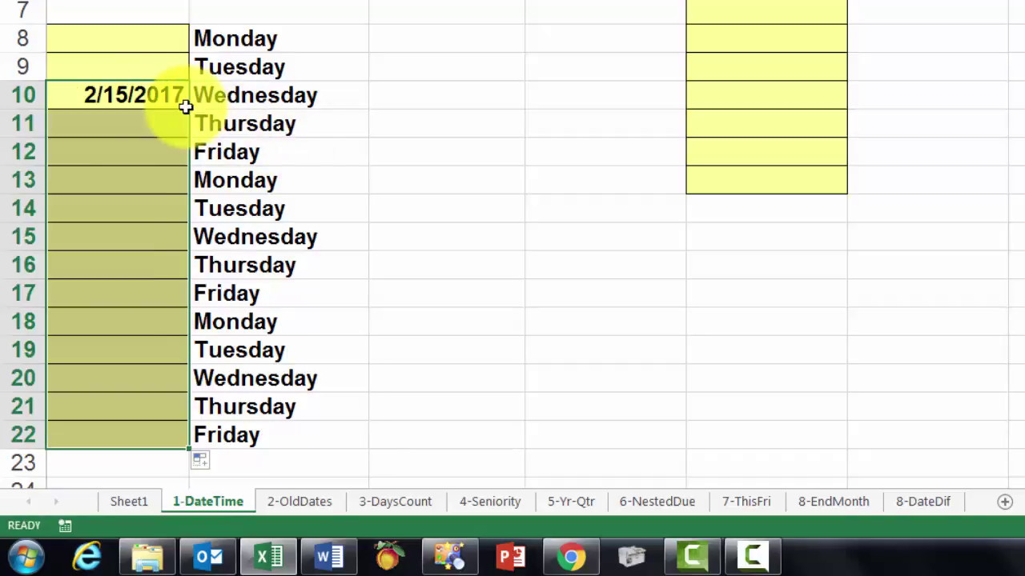
pyautogui.click(201, 464)
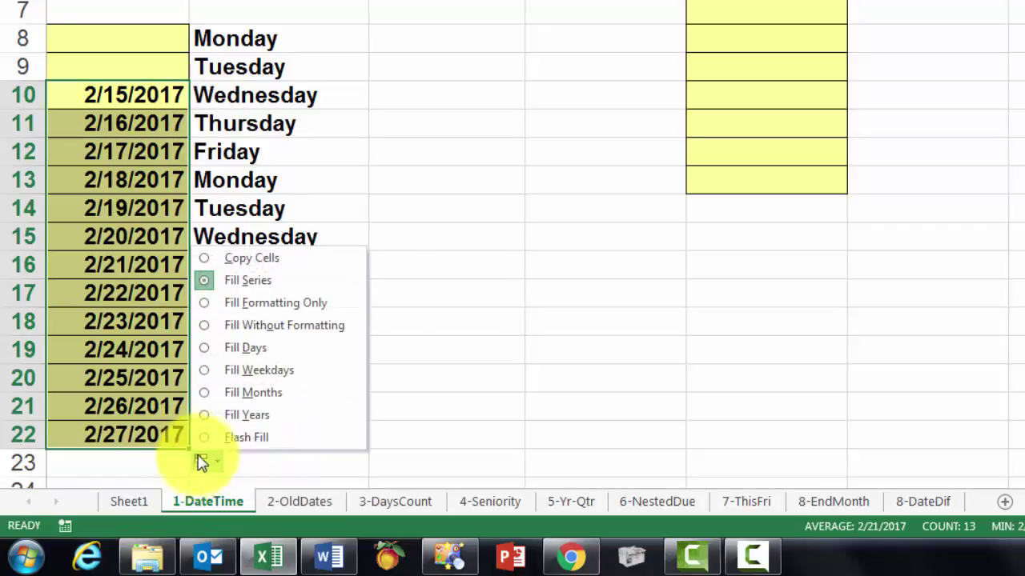
pyautogui.click(259, 372)
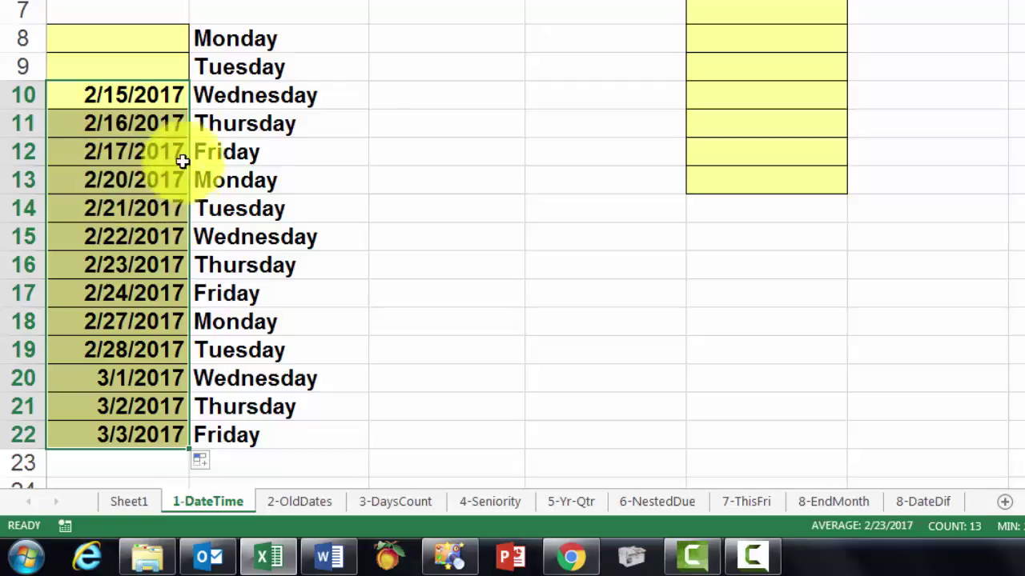
pyautogui.click(101, 95)
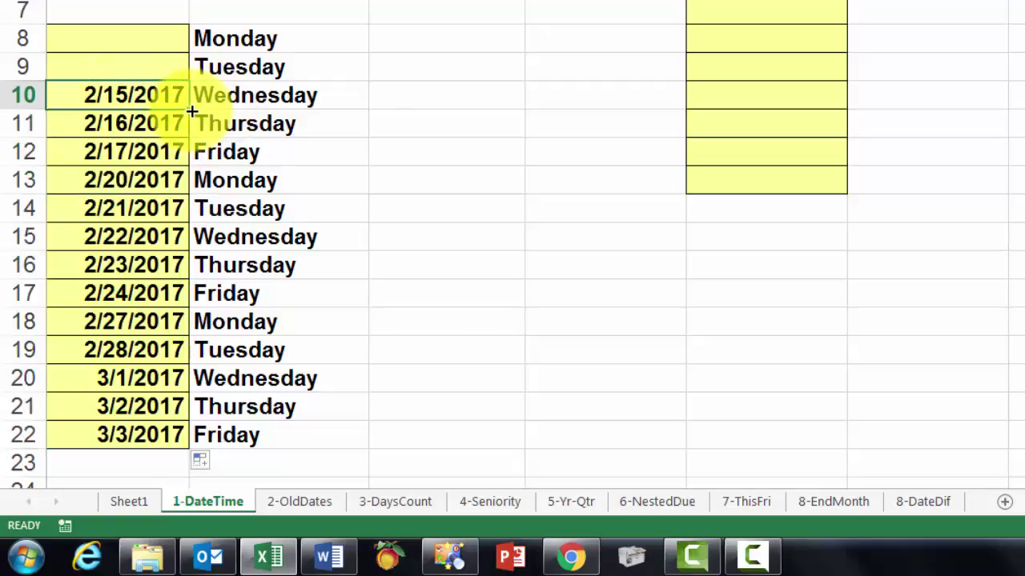
pyautogui.moveTo(190, 109); pyautogui.dragTo(186, 34)
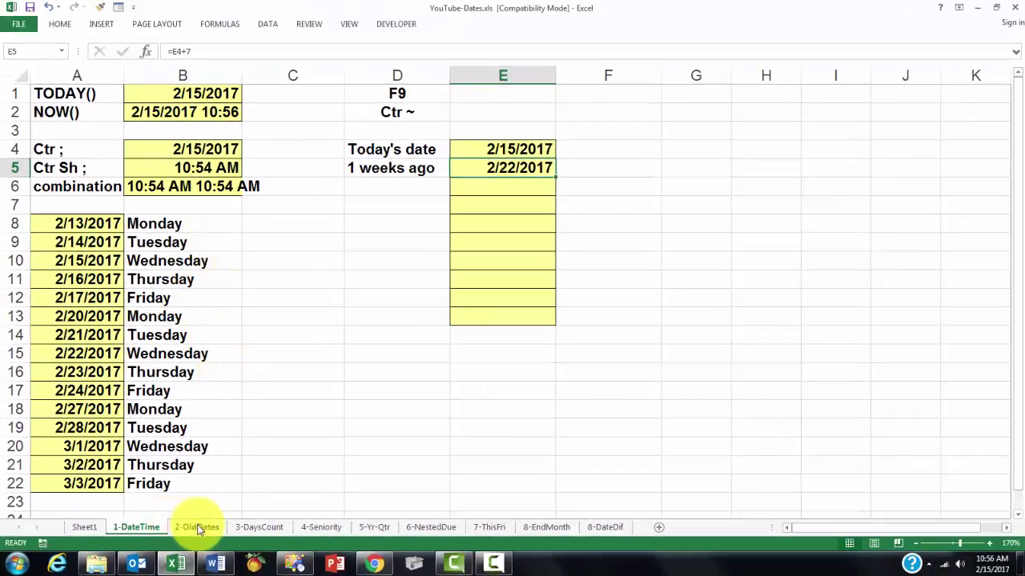
# On the 2-OldDates sheet, split column A with fixed-width Text to Columns, placing breaks after the second and fourth characters
pyautogui.click(199, 527)
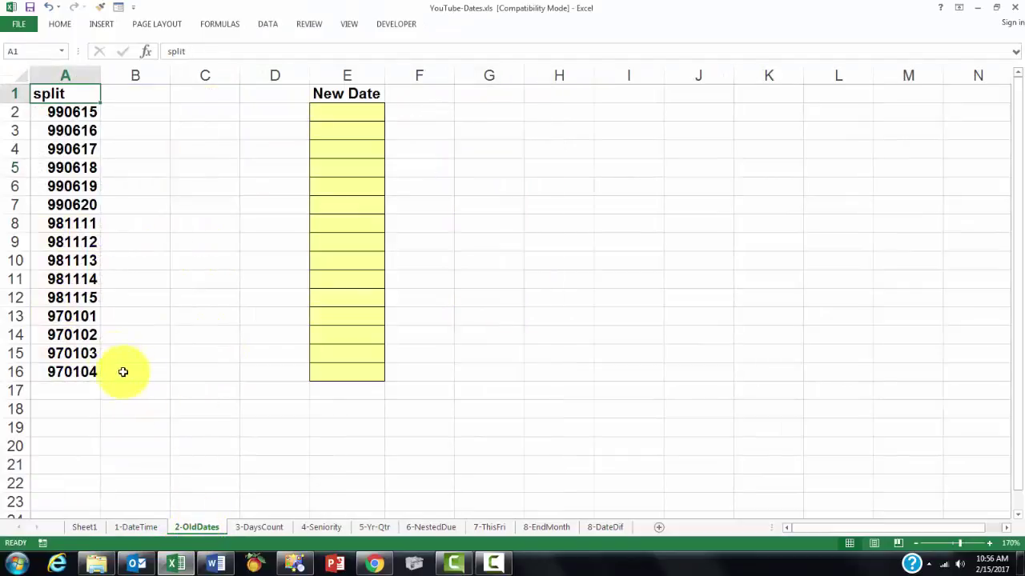
pyautogui.click(62, 69)
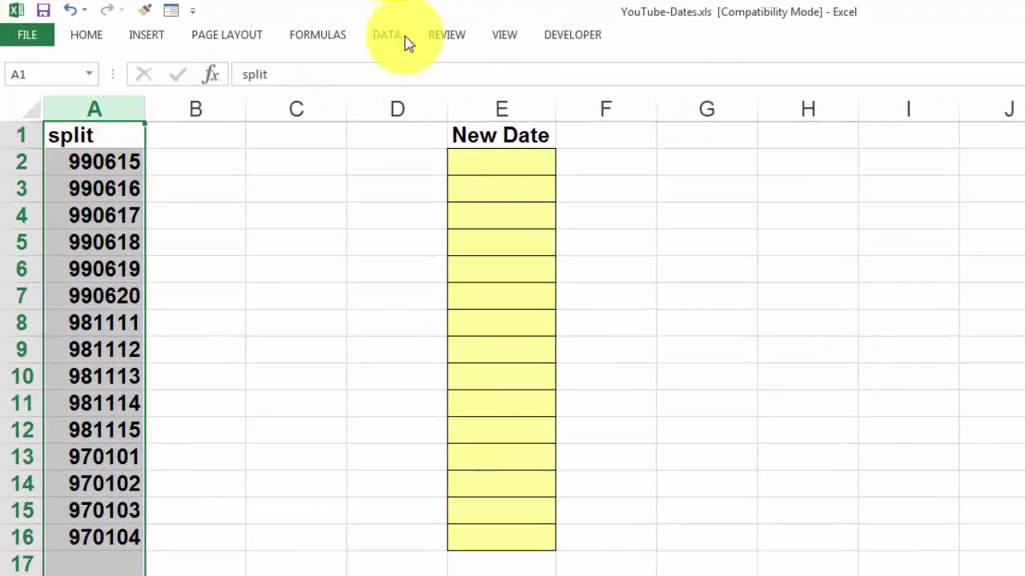
pyautogui.click(389, 40)
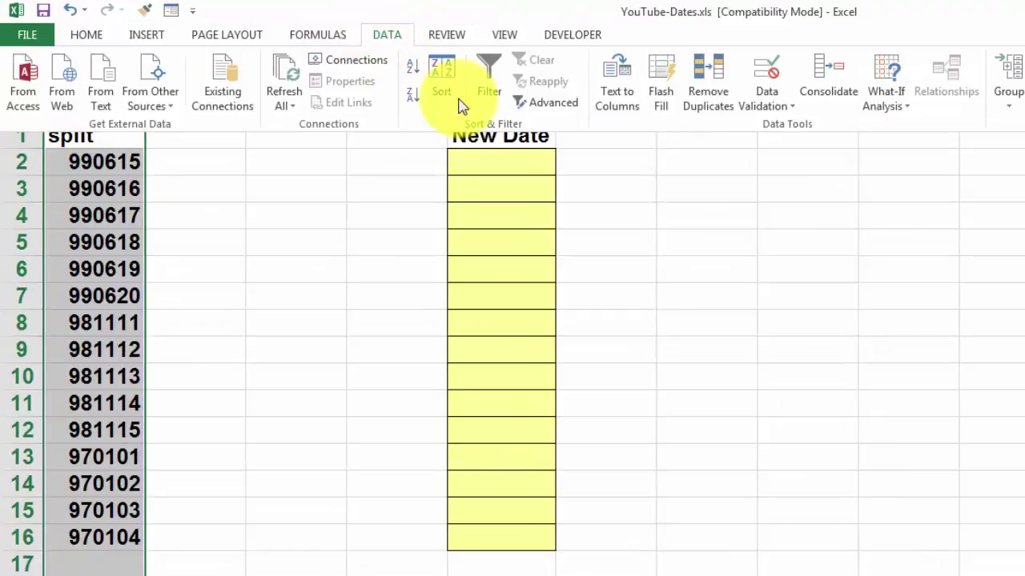
pyautogui.click(623, 106)
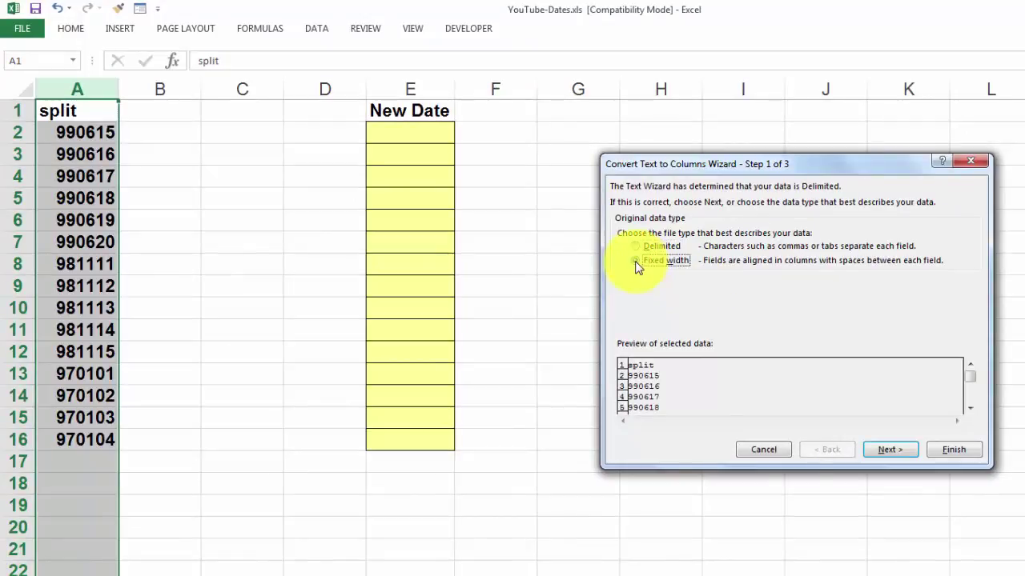
pyautogui.click(637, 261)
pyautogui.click(899, 454)
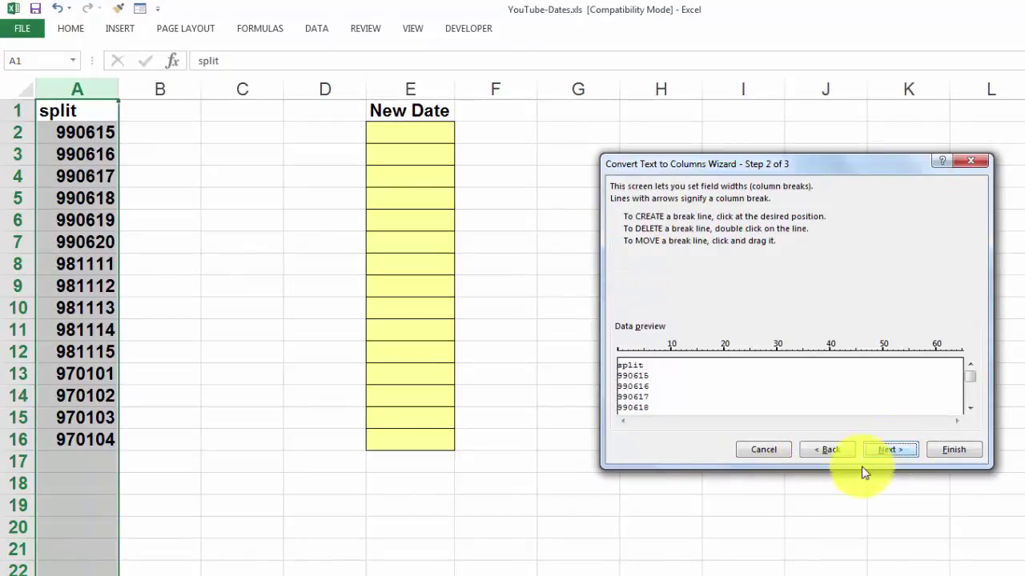
pyautogui.click(627, 377)
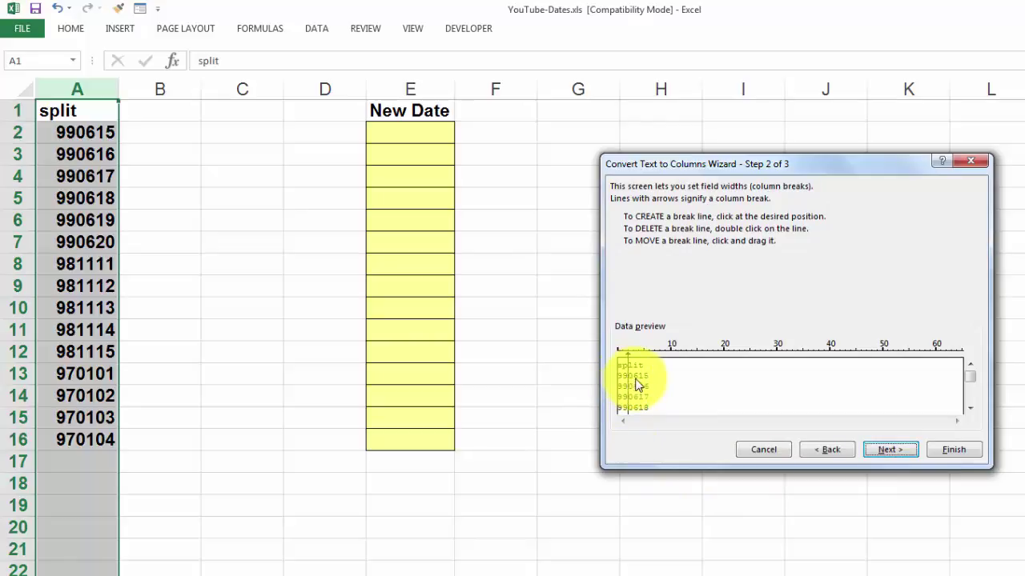
pyautogui.click(638, 377)
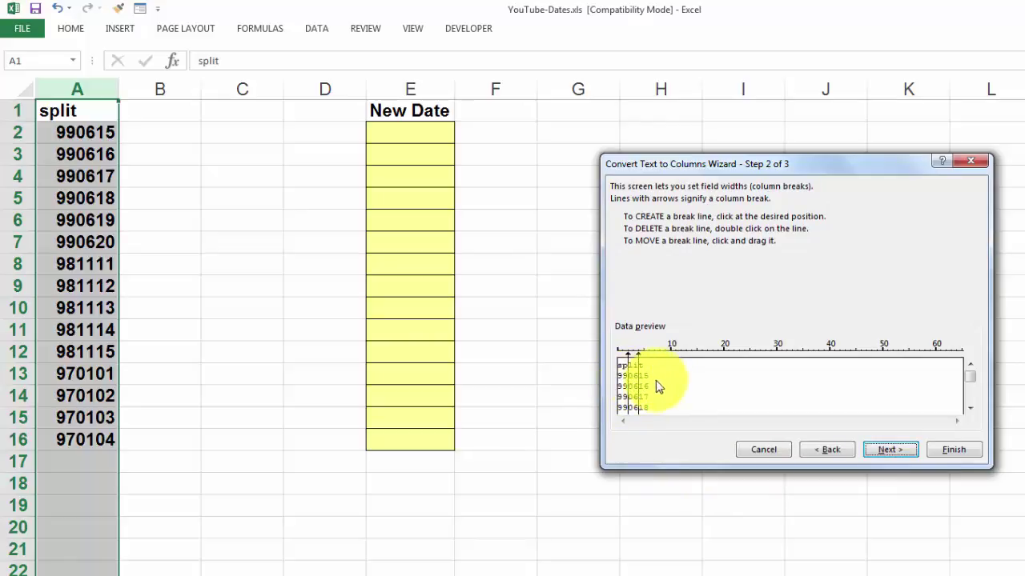
pyautogui.click(953, 451)
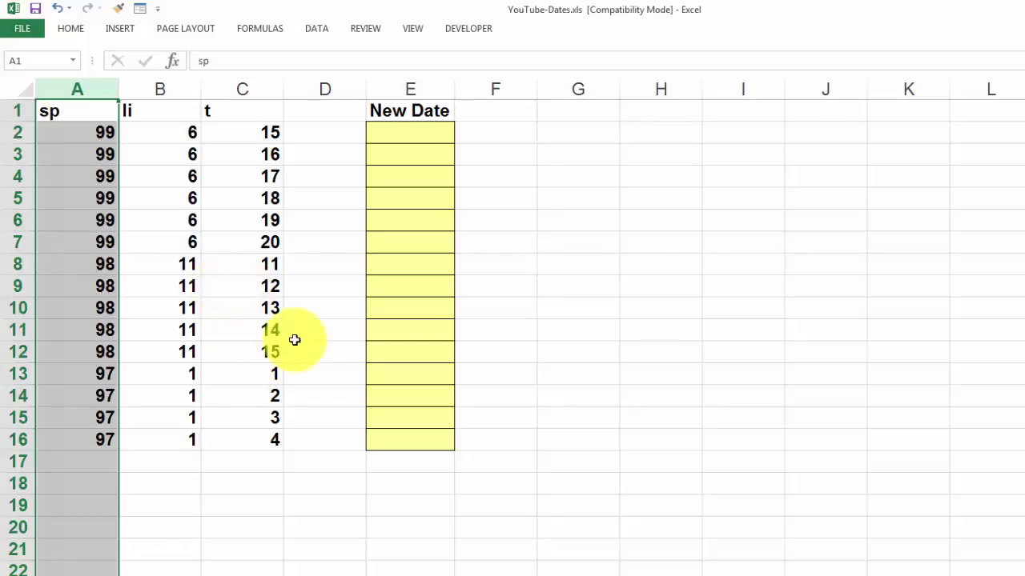
# Enter the formula =DATE(A2,B2,C2) in cell E2 under New Date, keeping the cell selected
pyautogui.click(412, 133)
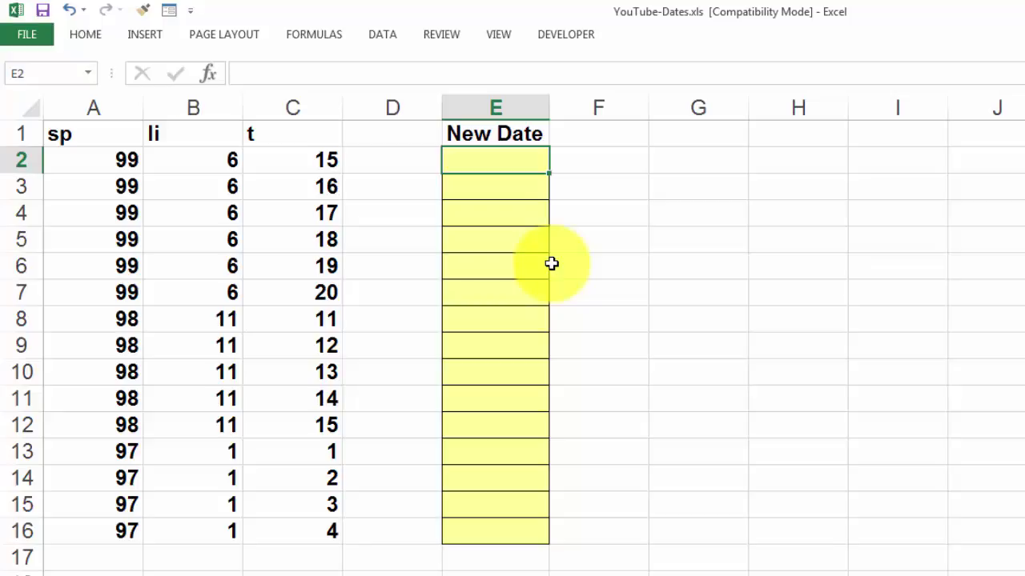
pyautogui.write('=date(')
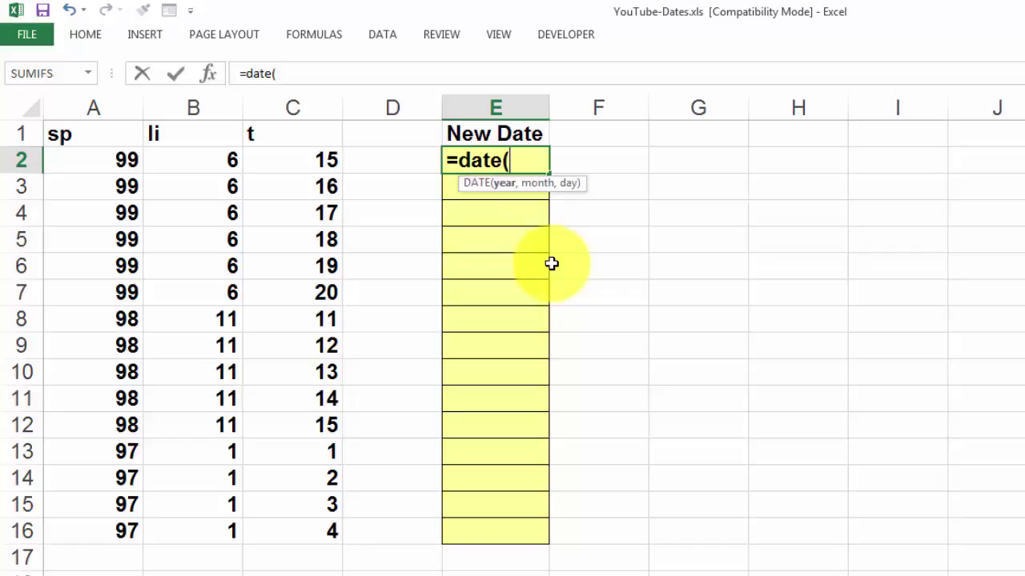
pyautogui.click(103, 162)
pyautogui.write(',')
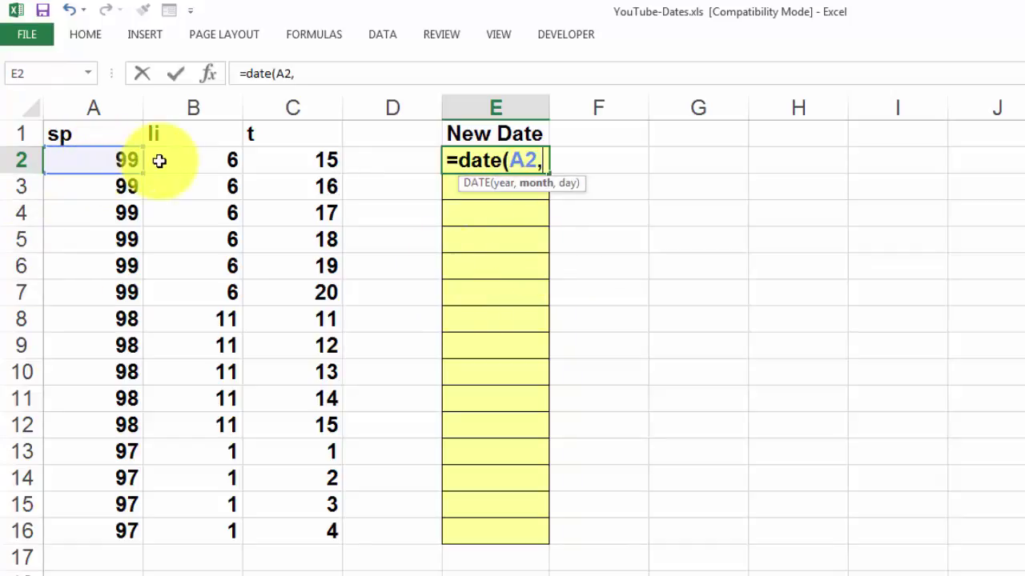
pyautogui.click(186, 157)
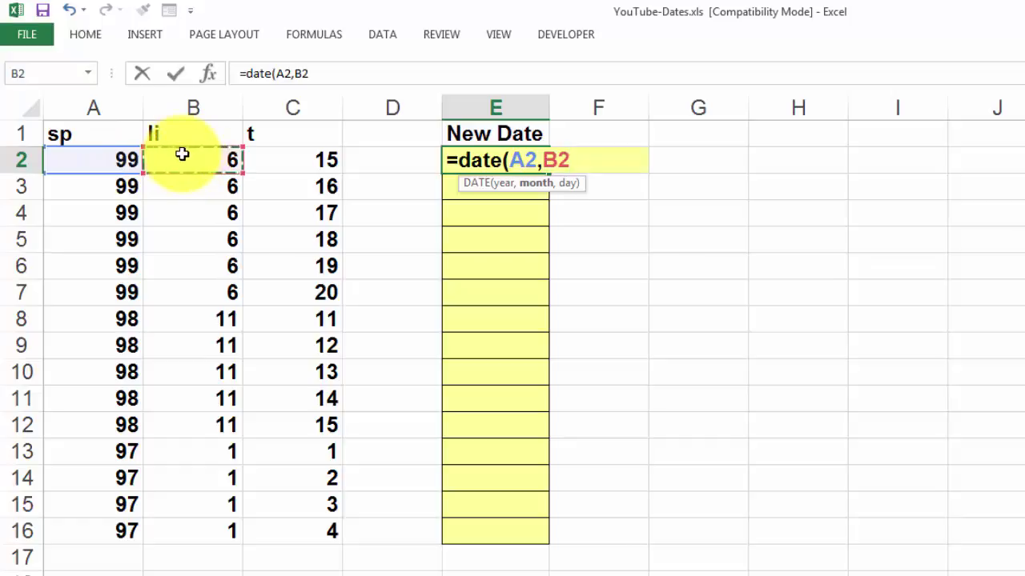
pyautogui.write(',')
pyautogui.click(301, 156)
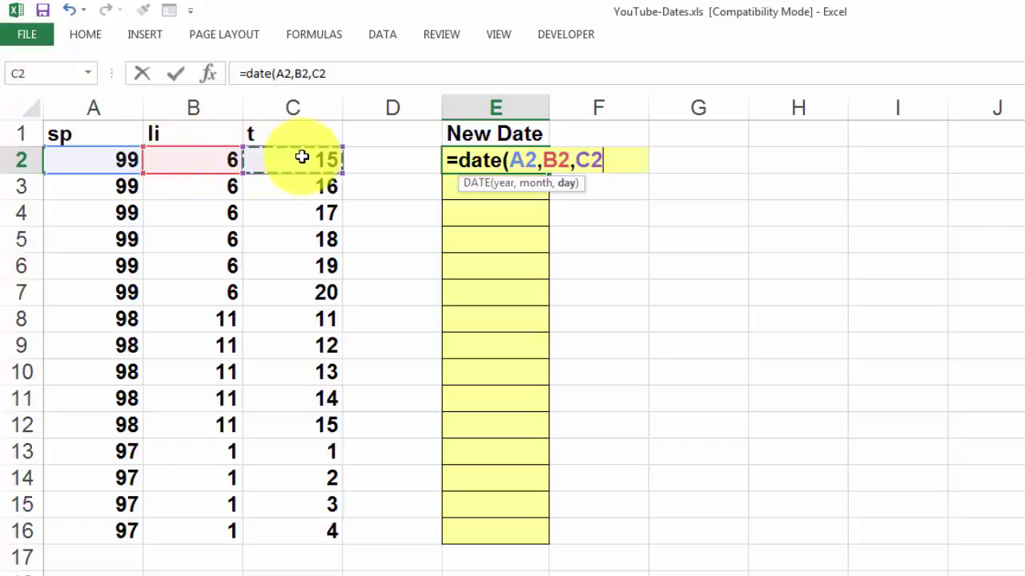
pyautogui.write(')')
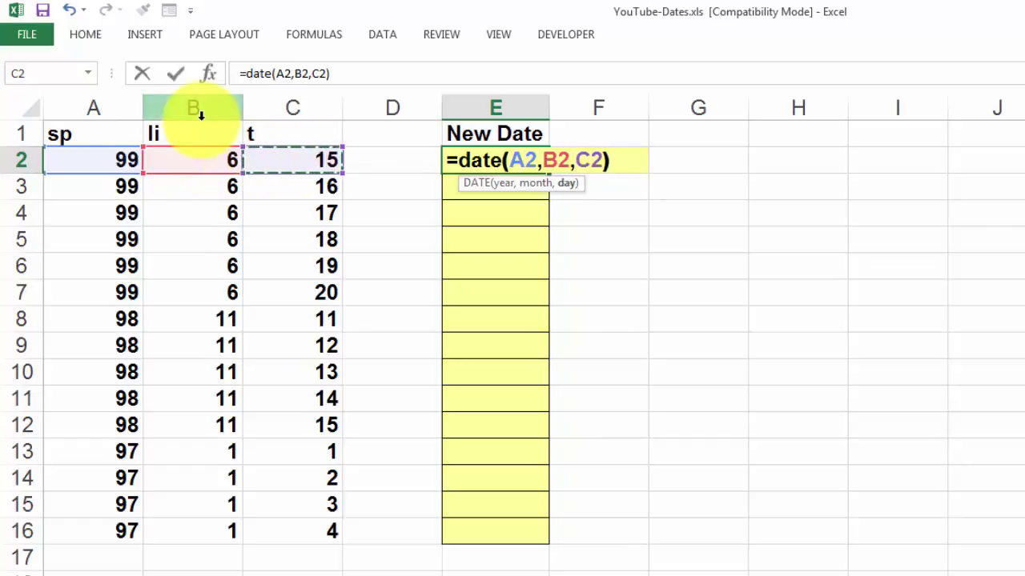
pyautogui.hotkey('ctrl', 'Return')
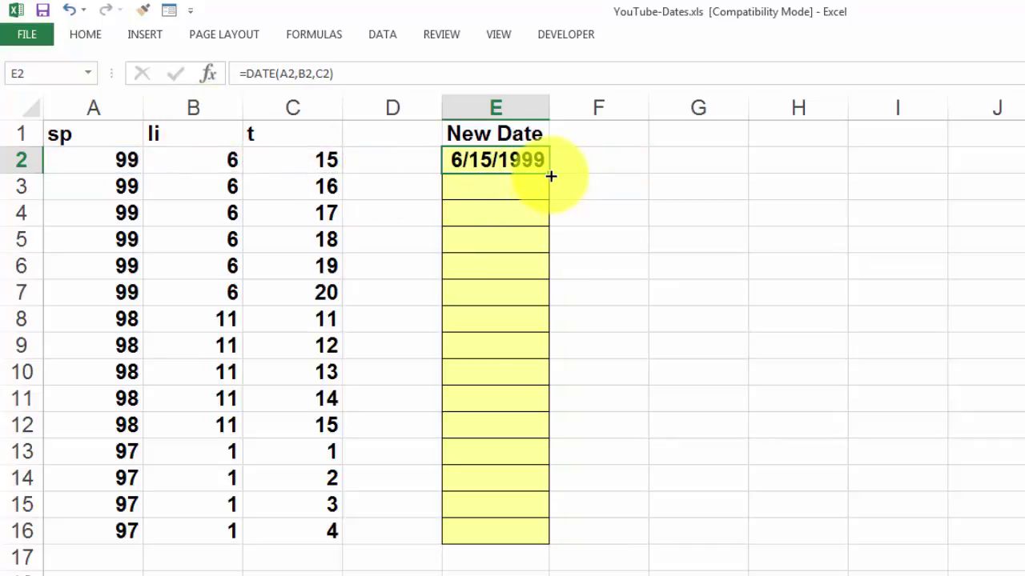
# Fill the E2 formula down to E16 and autofit column E, checking the copied formulas in the formula display
pyautogui.moveTo(551, 176); pyautogui.dragTo(549, 536)
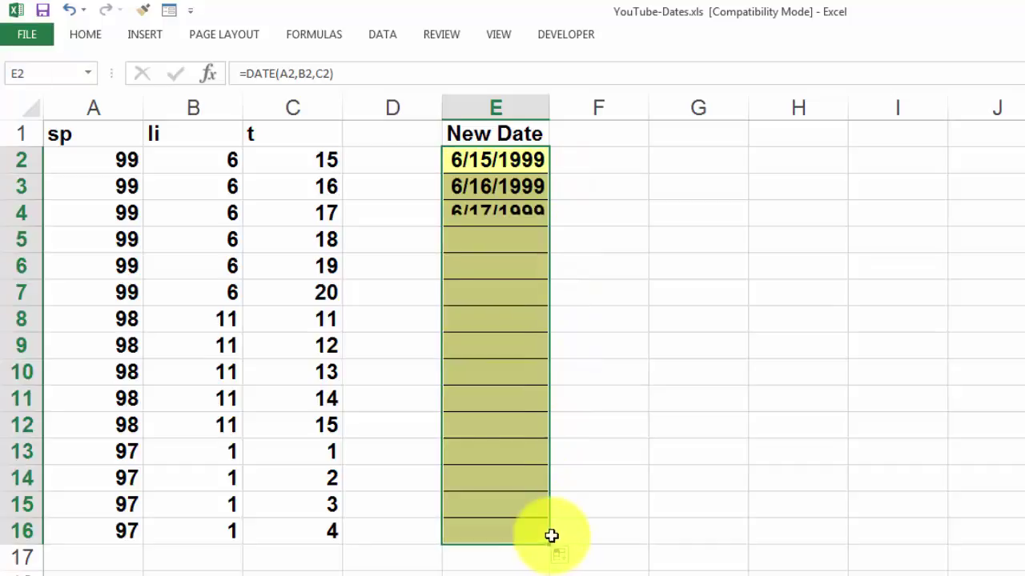
pyautogui.doubleClick(550, 102)
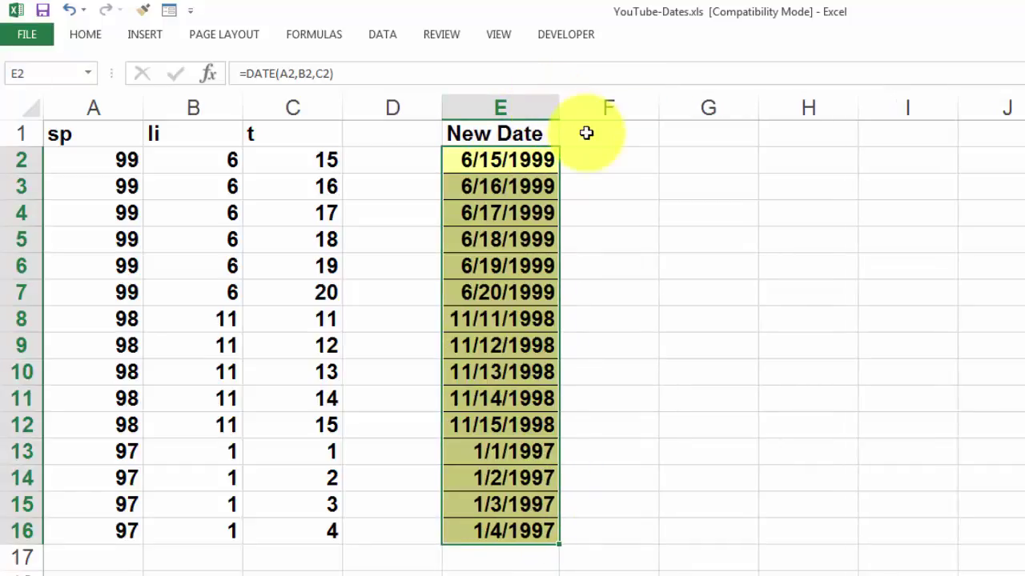
pyautogui.hotkey('ctrl', '`')
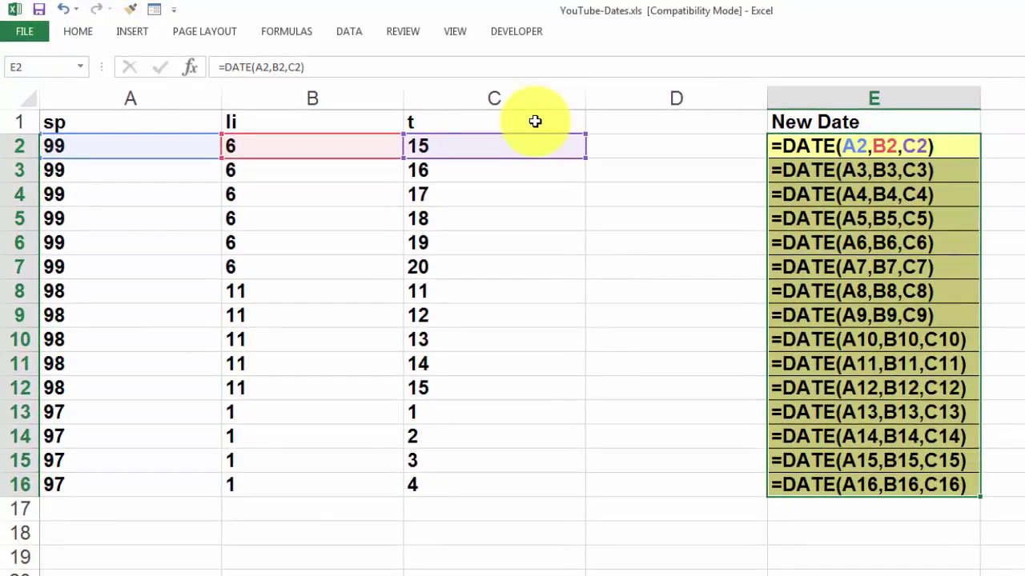
pyautogui.hotkey('ctrl', '`')
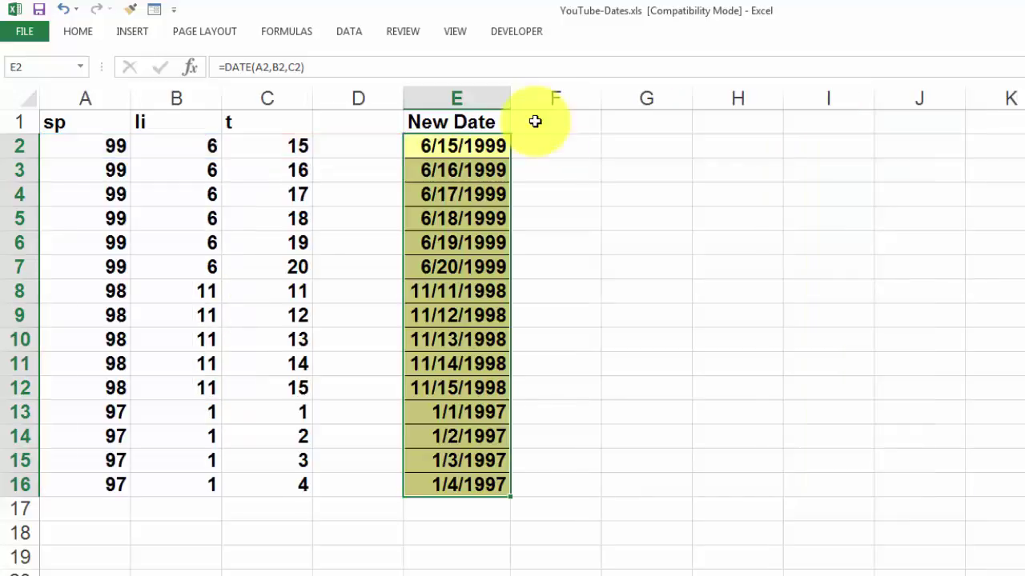
# Replace the formulas in E2:E16 with their values using Paste Special, and switch the formula display on and back off
pyautogui.hotkey('ctrl', 'c')
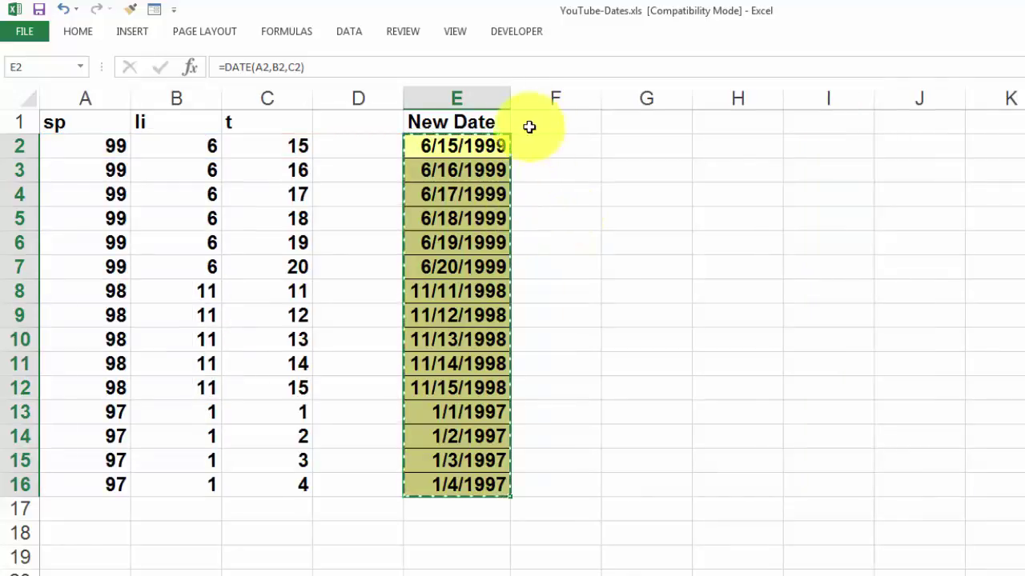
pyautogui.rightClick(443, 152)
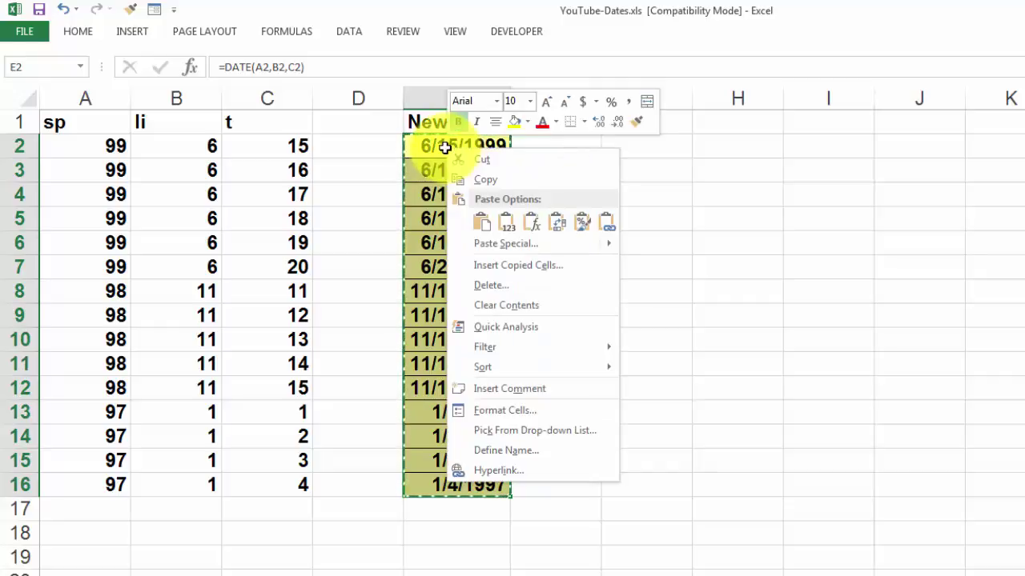
pyautogui.click(508, 245)
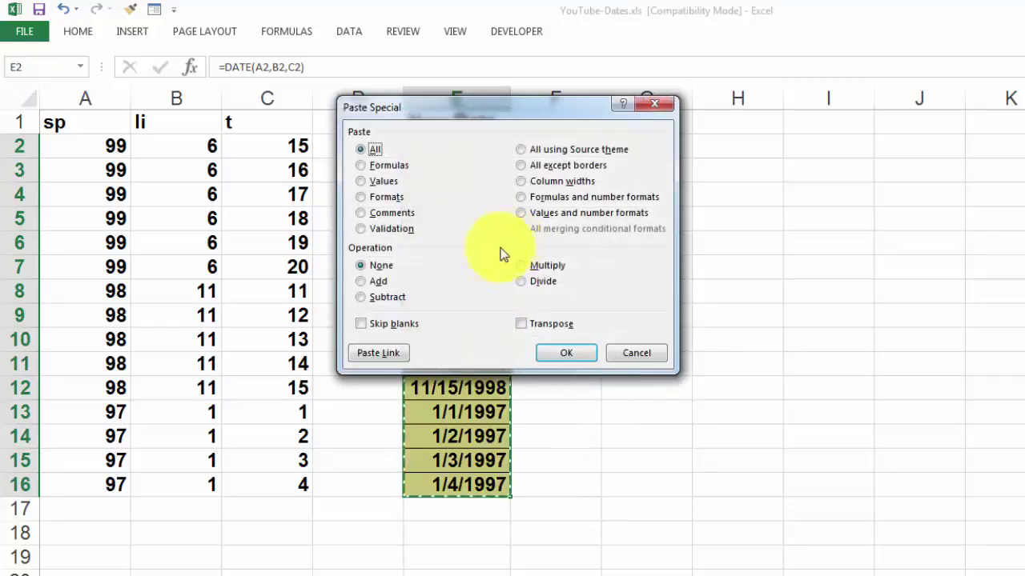
pyautogui.click(365, 182)
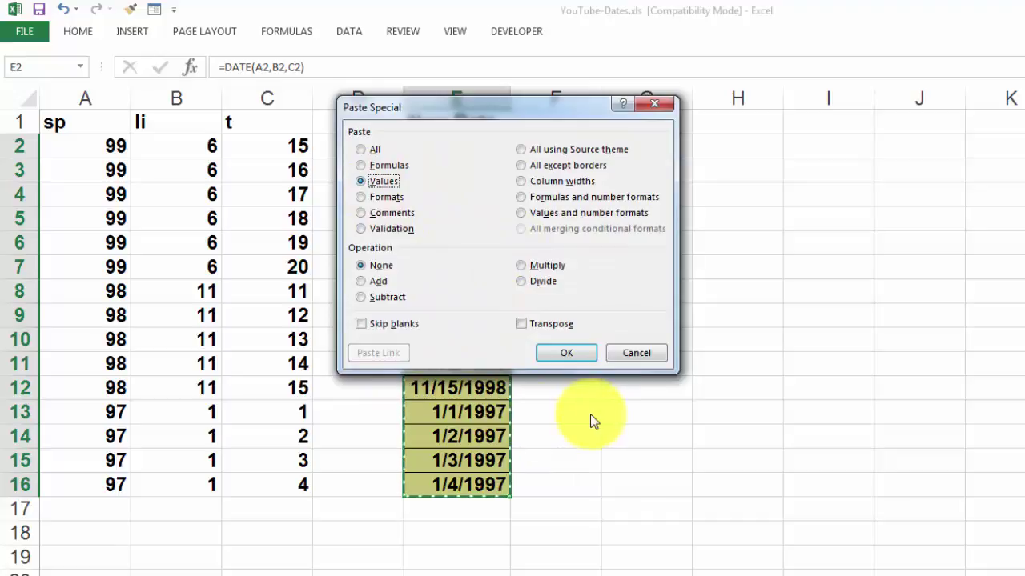
pyautogui.click(578, 355)
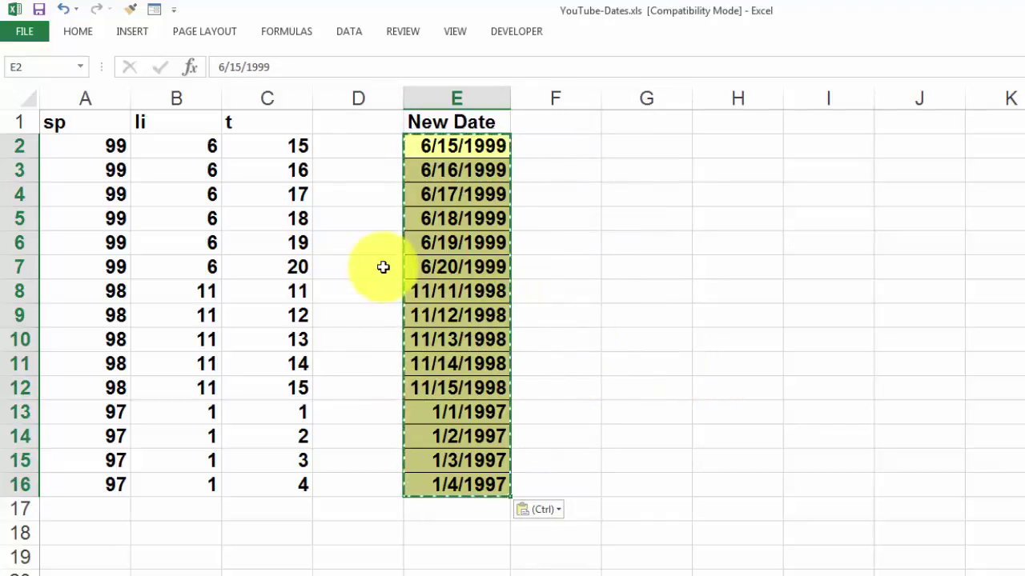
pyautogui.press('Escape')
pyautogui.hotkey('ctrl', '`')
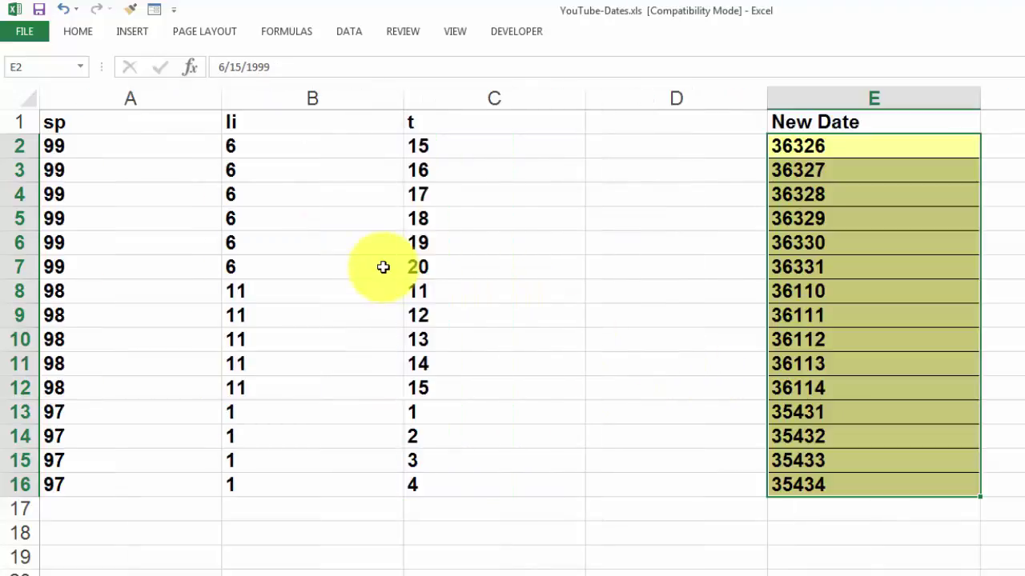
pyautogui.hotkey('ctrl', '`')
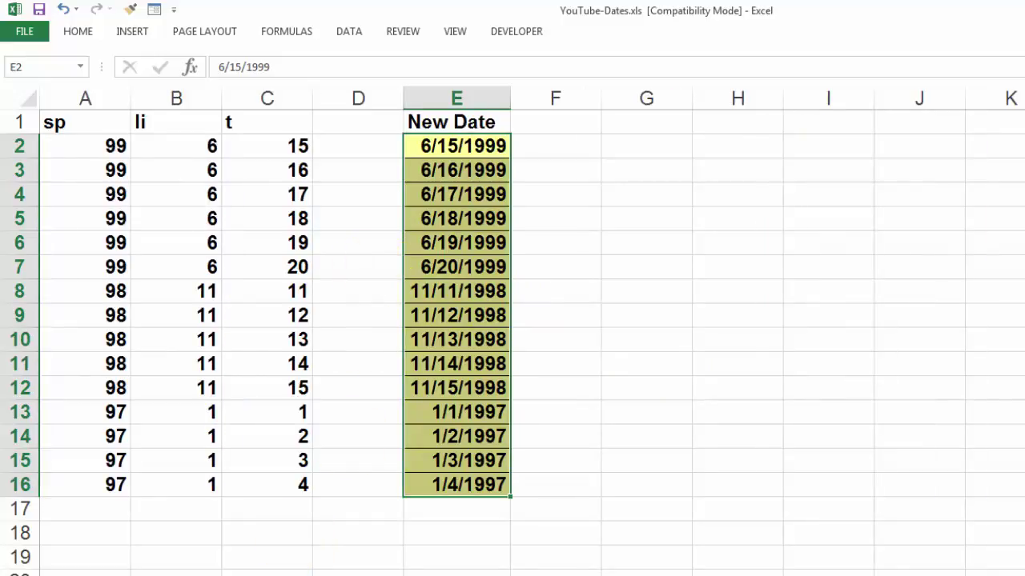
# On the 3-DaysCount sheet, insert the current date as a static value in C6 and fill consecutive dates down to C11
pyautogui.click(341, 575)
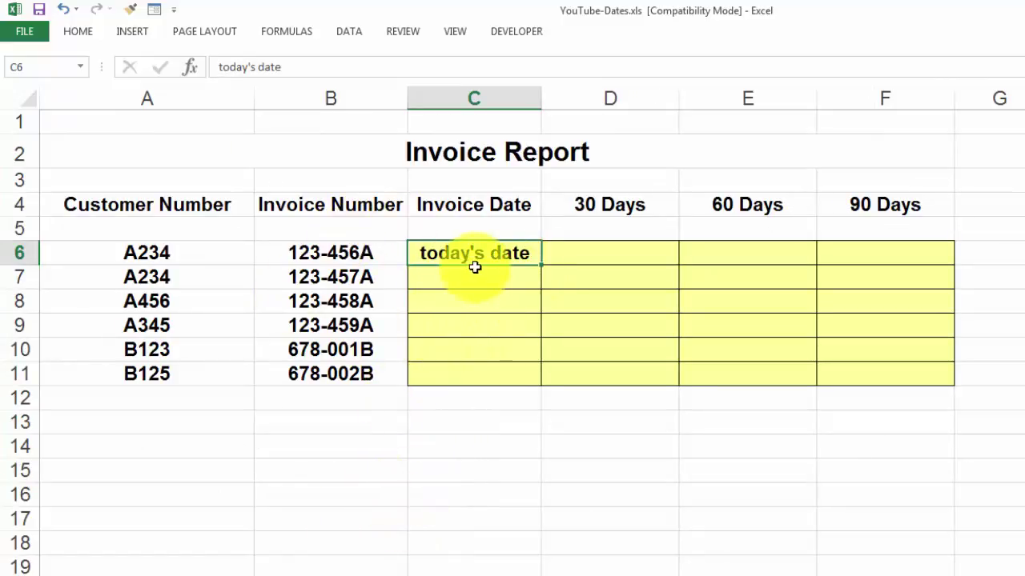
pyautogui.hotkey('ctrl', ';')
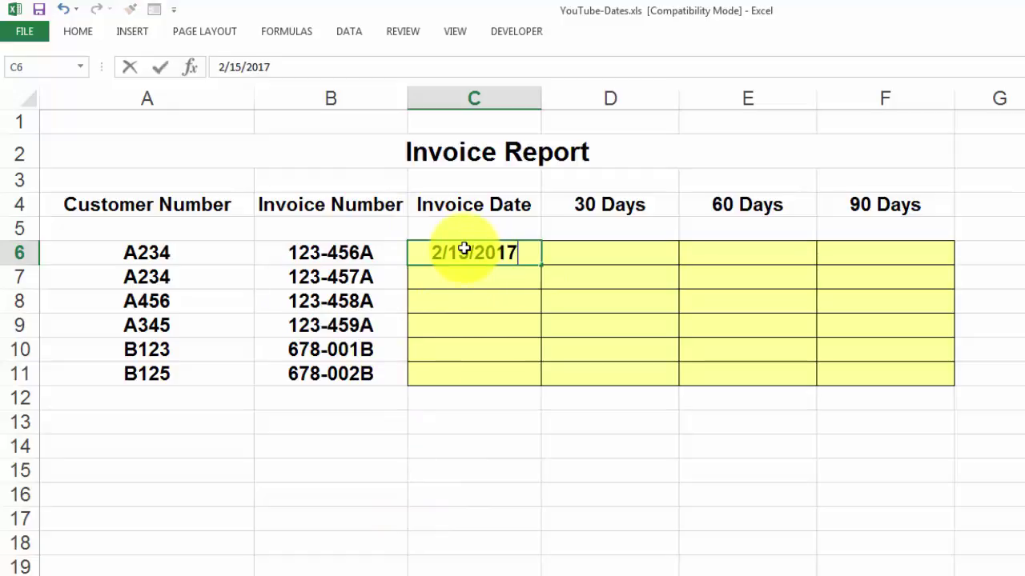
pyautogui.press('Return')
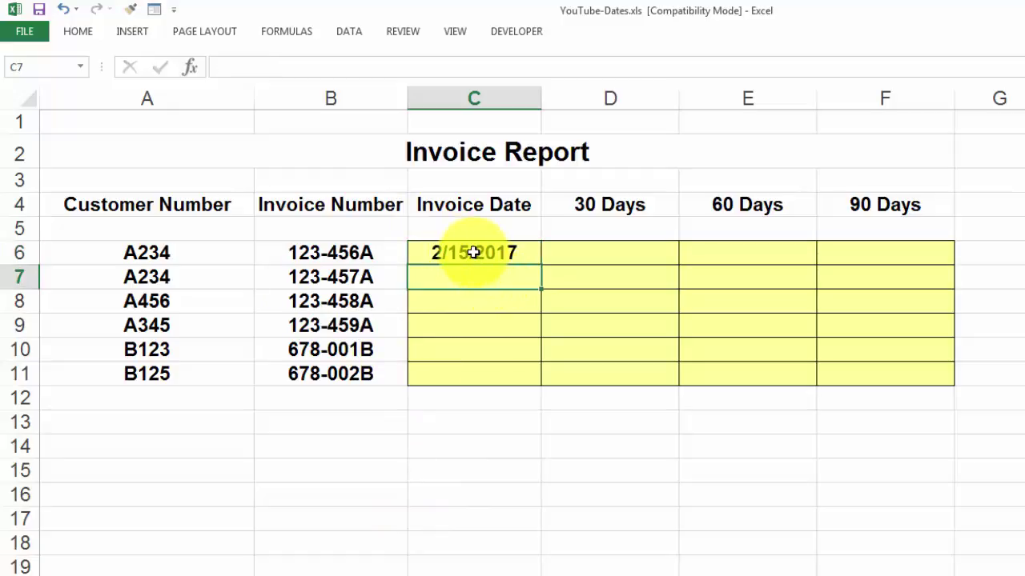
pyautogui.click(469, 251)
pyautogui.moveTo(541, 265); pyautogui.dragTo(542, 388)
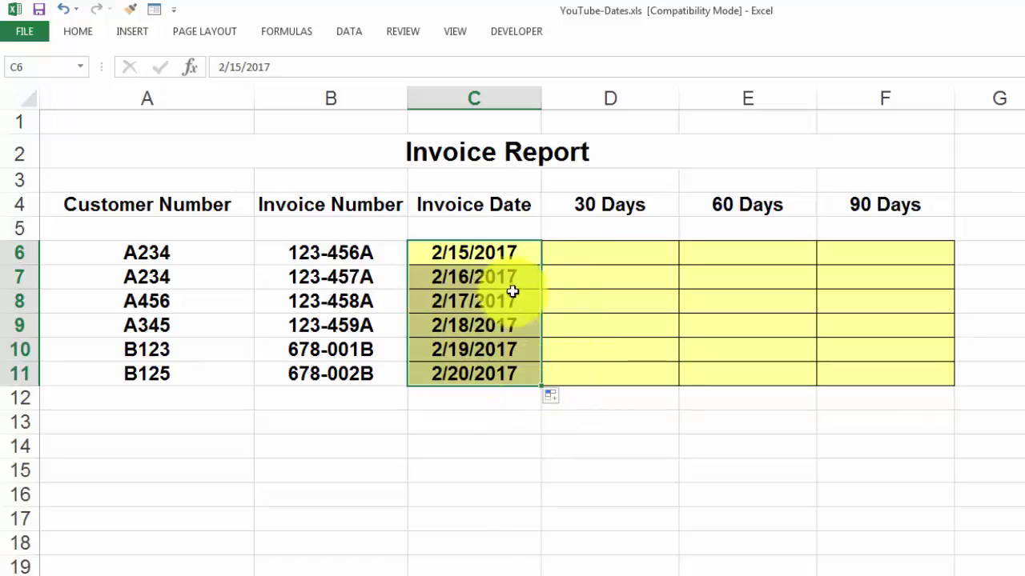
# Enter the formula =C6+30 in D6 under 30 Days and fill it down to D11
pyautogui.click(605, 253)
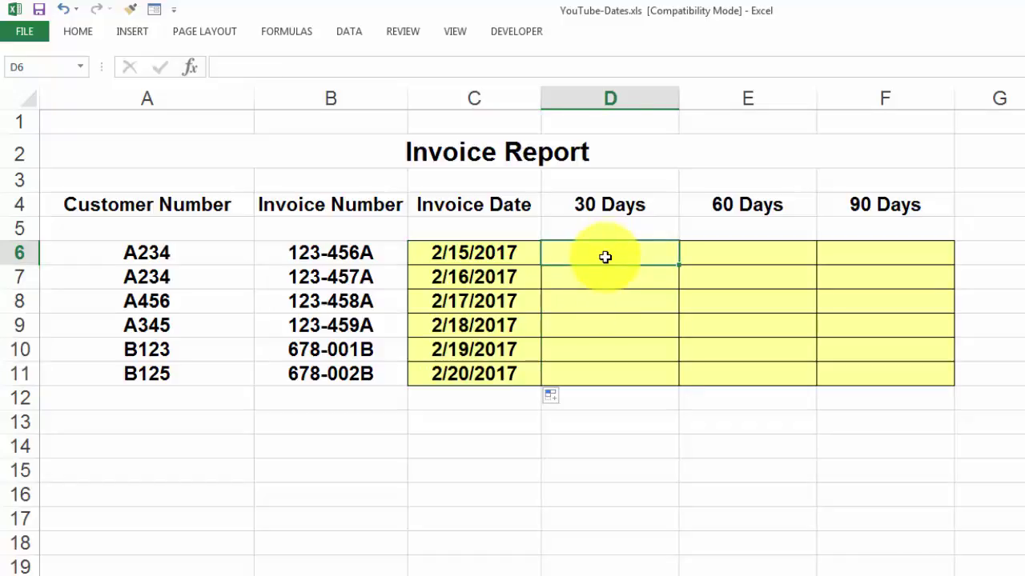
pyautogui.write('=')
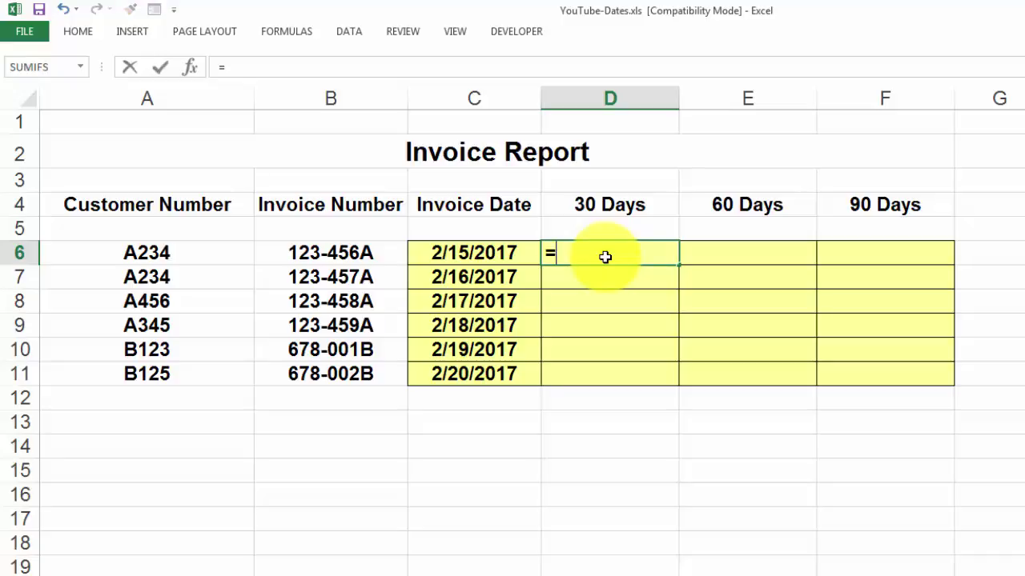
pyautogui.click(487, 253)
pyautogui.write('+')
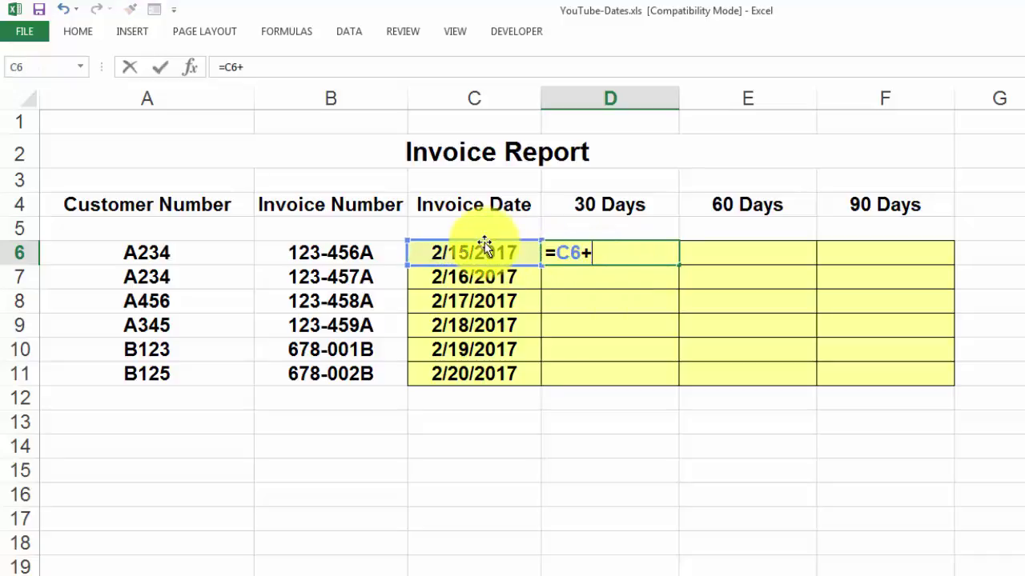
pyautogui.write('30')
pyautogui.hotkey('ctrl', 'Return')
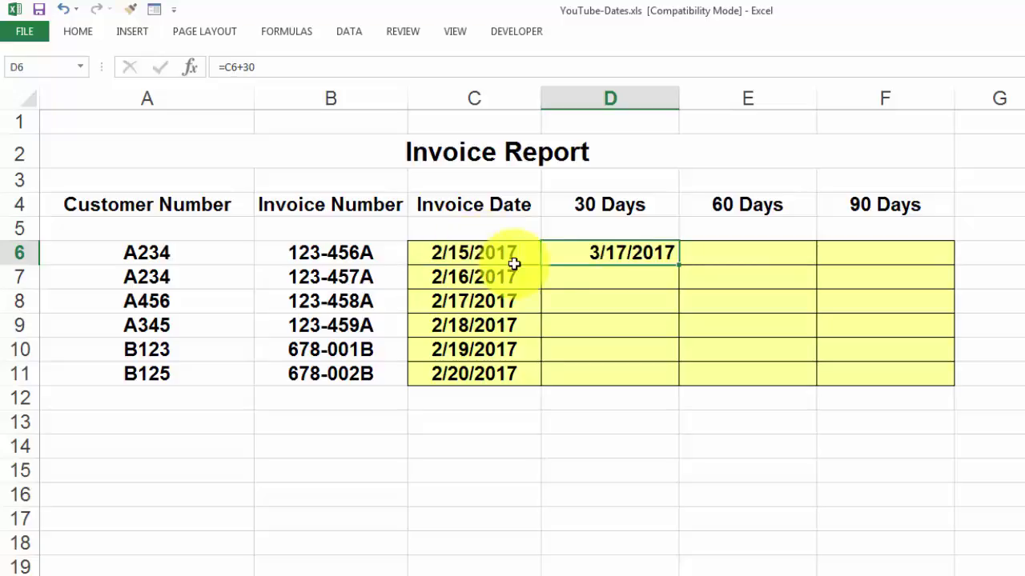
pyautogui.doubleClick(678, 265)
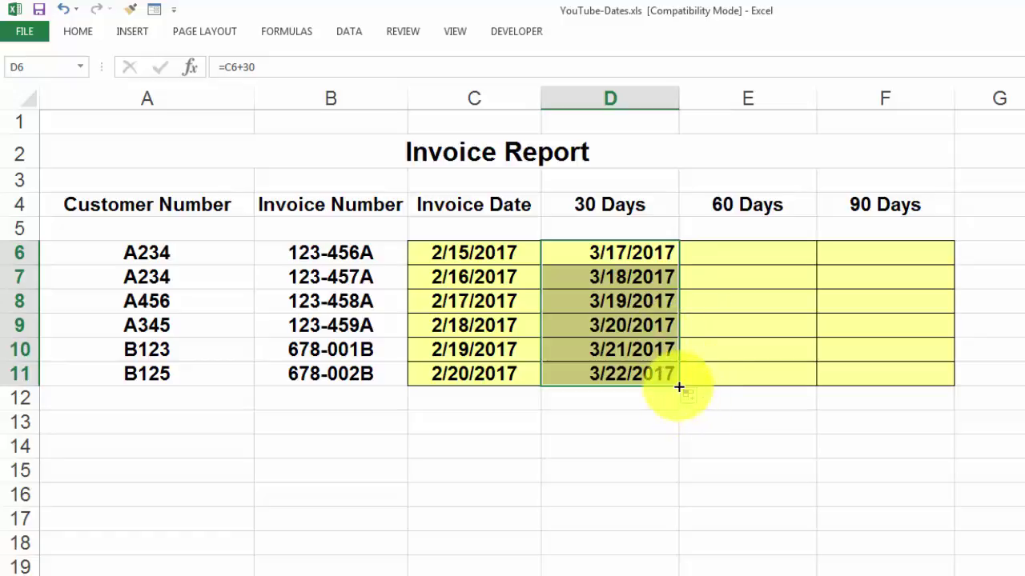
# Fill the 30-day formulas in D6:D11 across to the 60 Days and 90 Days columns
pyautogui.moveTo(679, 388); pyautogui.dragTo(904, 384)
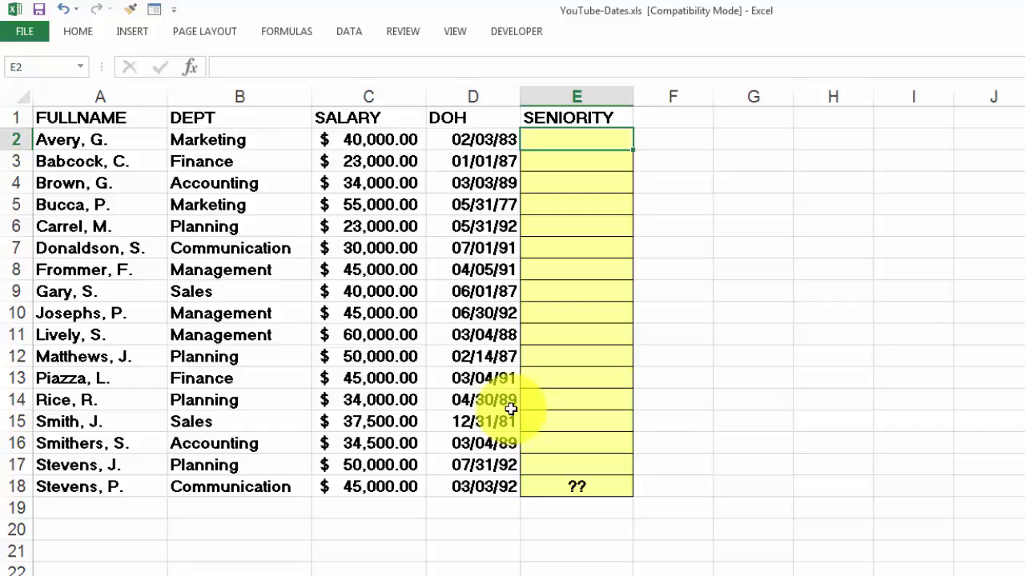
# Calculate seniority in E2 with =INT((TODAY()-D2)/365.35) and fill the formula down the SENIORITY column
pyautogui.write('=')
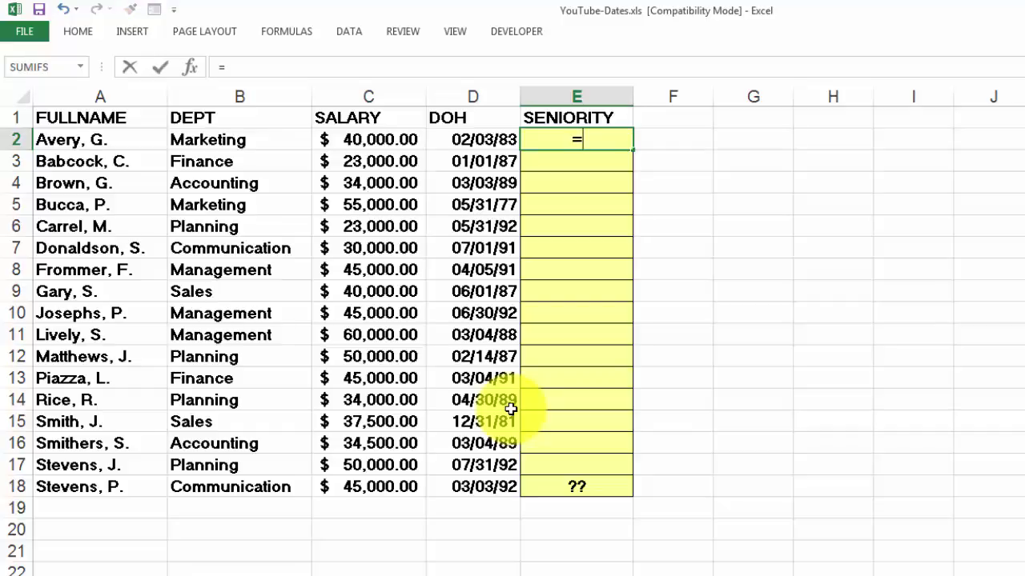
pyautogui.write('int')
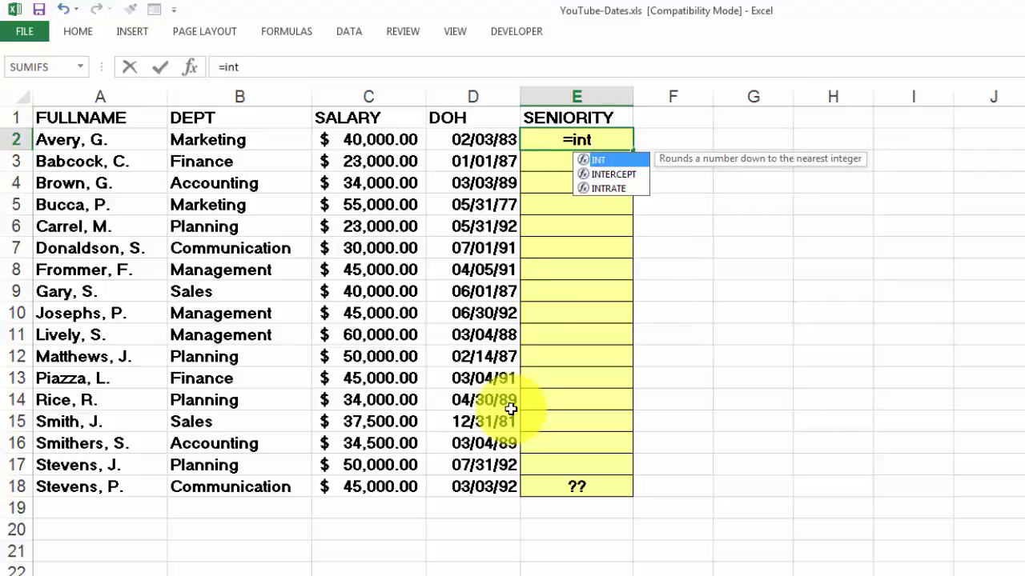
pyautogui.write('(')
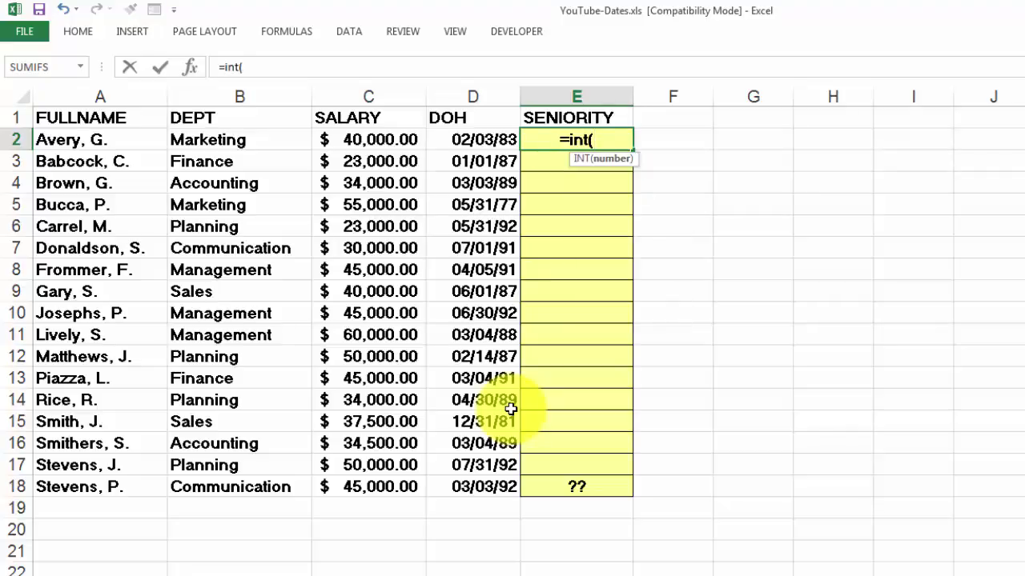
pyautogui.write('(')
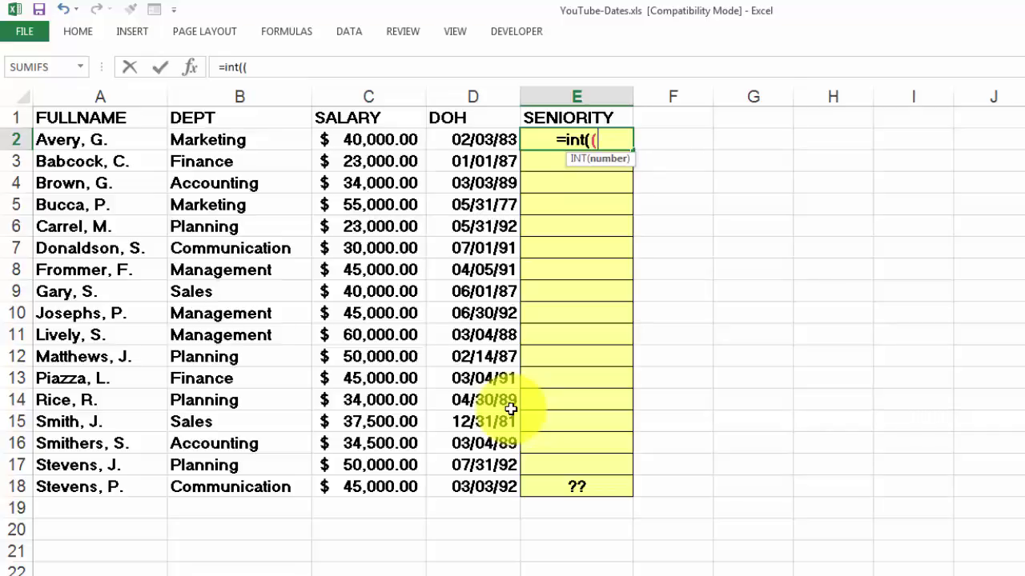
pyautogui.write('today')
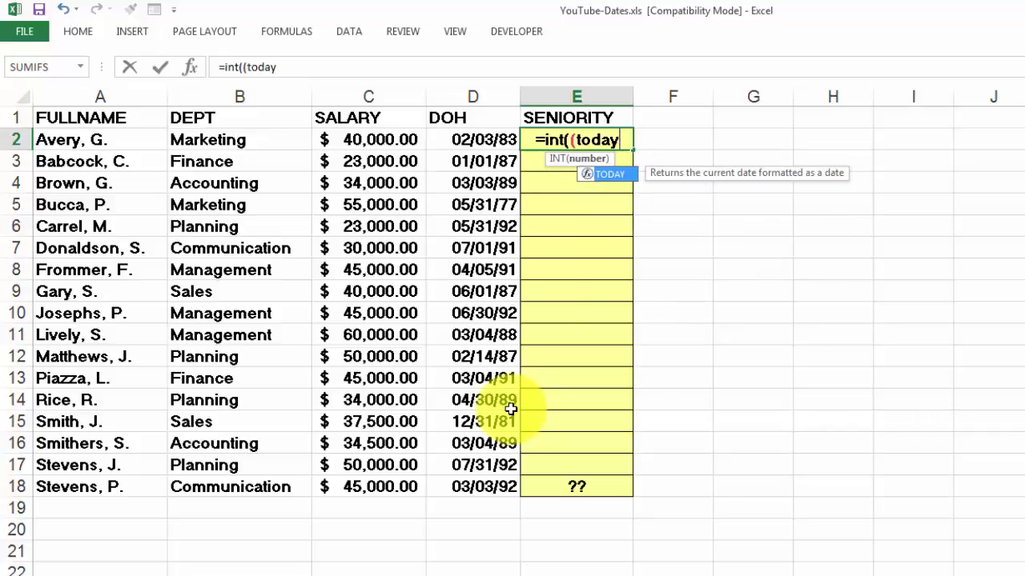
pyautogui.write('()')
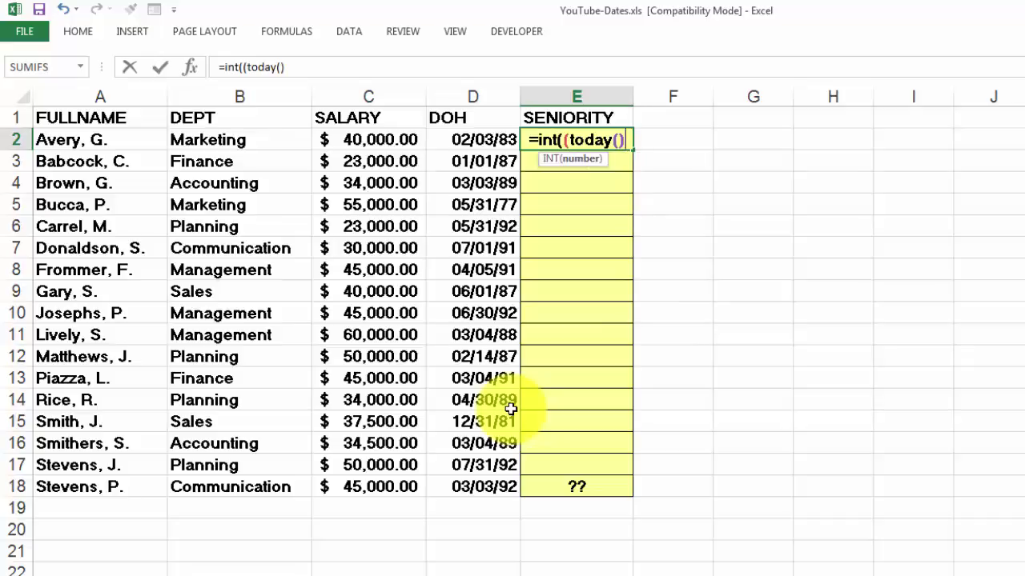
pyautogui.write('-')
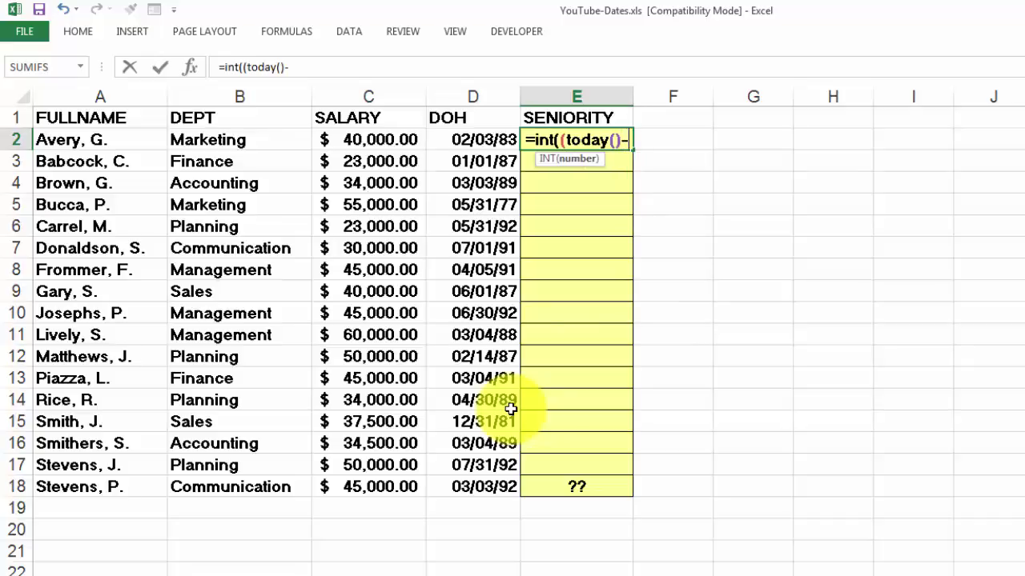
pyautogui.press('Left')
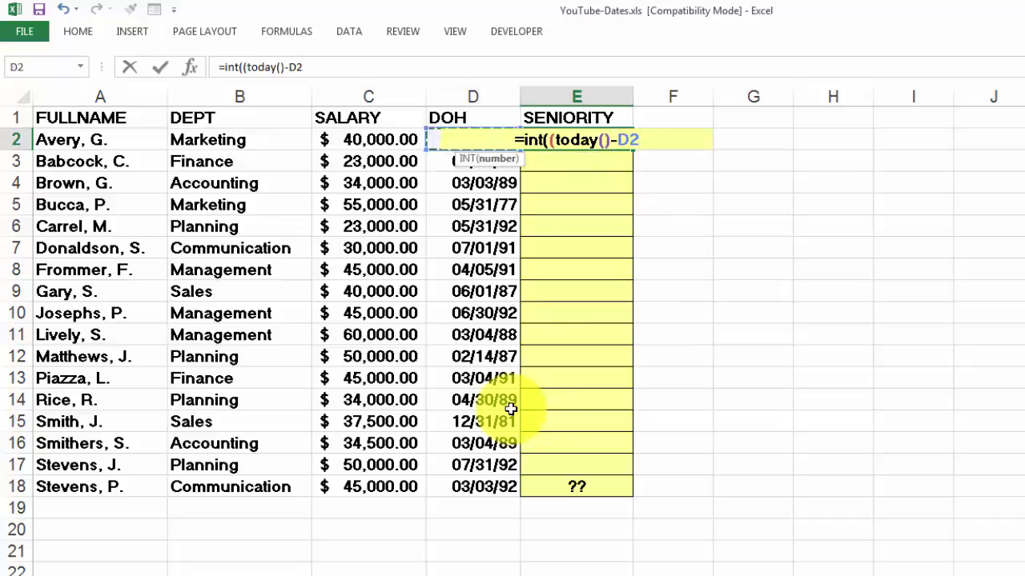
pyautogui.write(')')
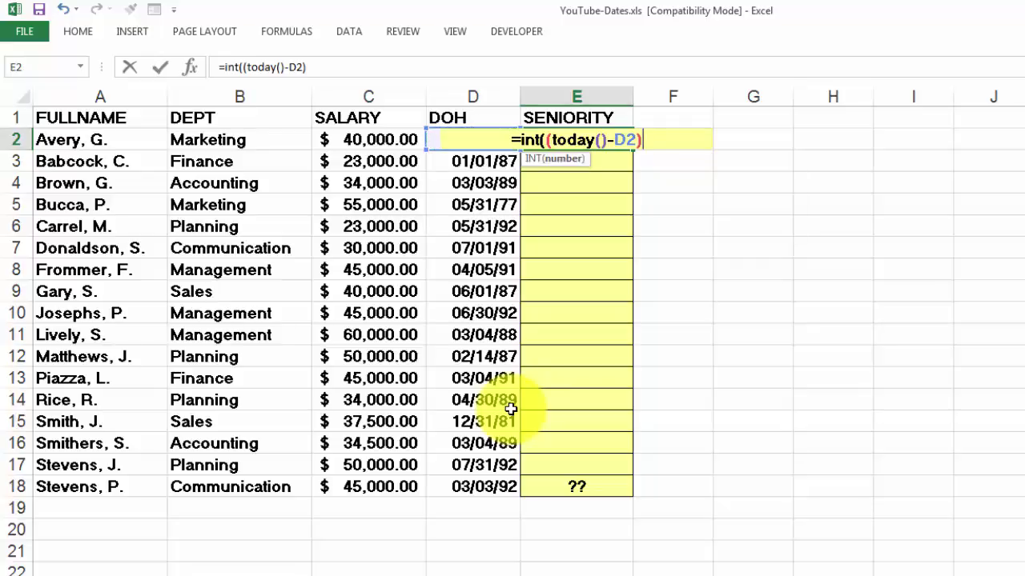
pyautogui.write('/36')
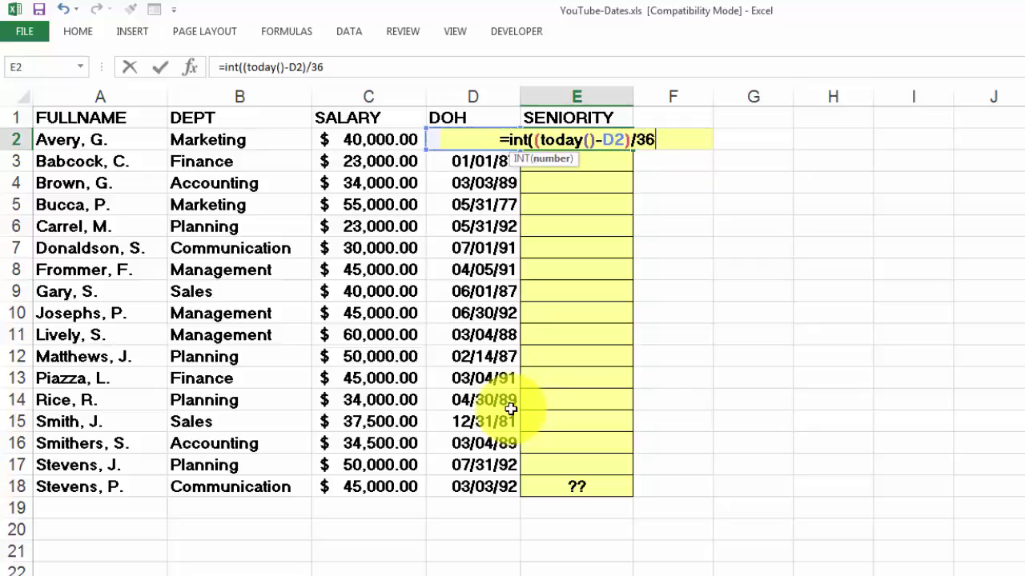
pyautogui.write('5.35')
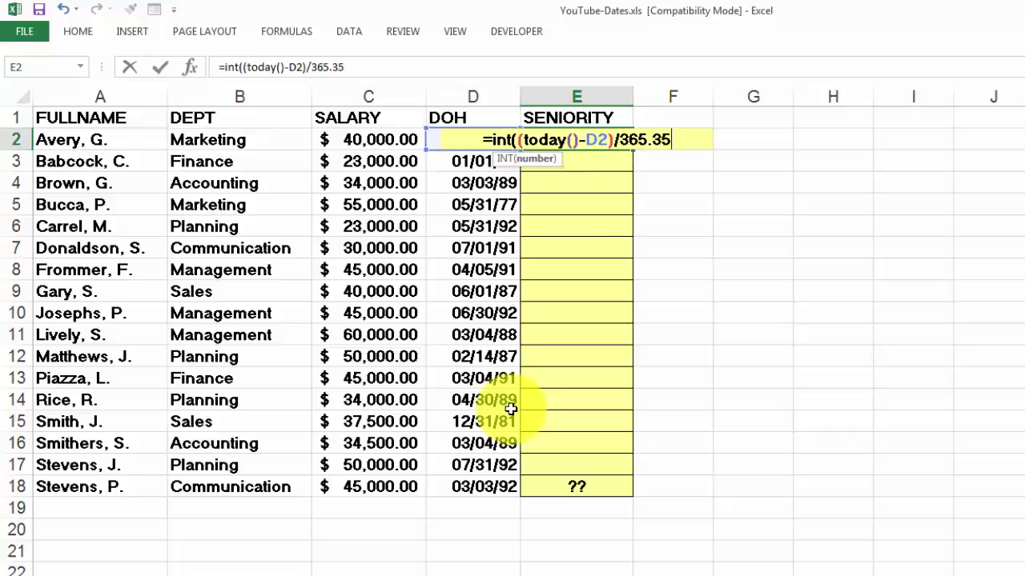
pyautogui.write(')')
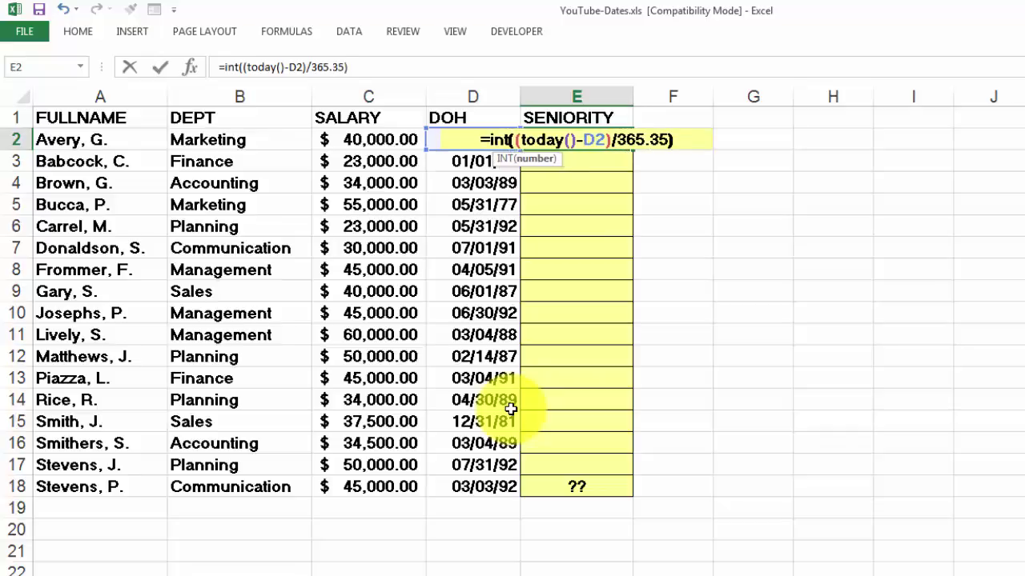
pyautogui.hotkey('ctrl', 'Return')
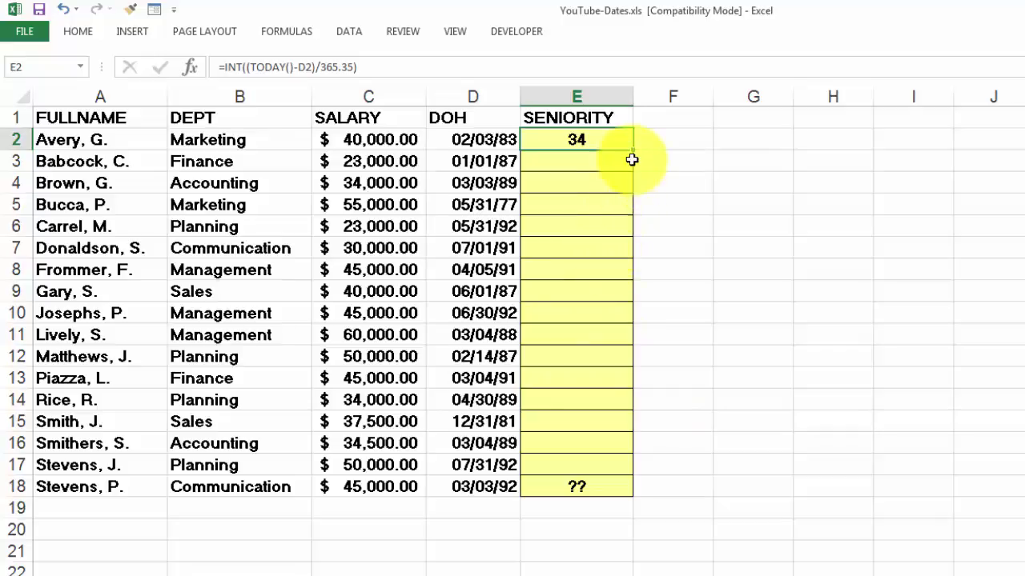
pyautogui.doubleClick(633, 150)
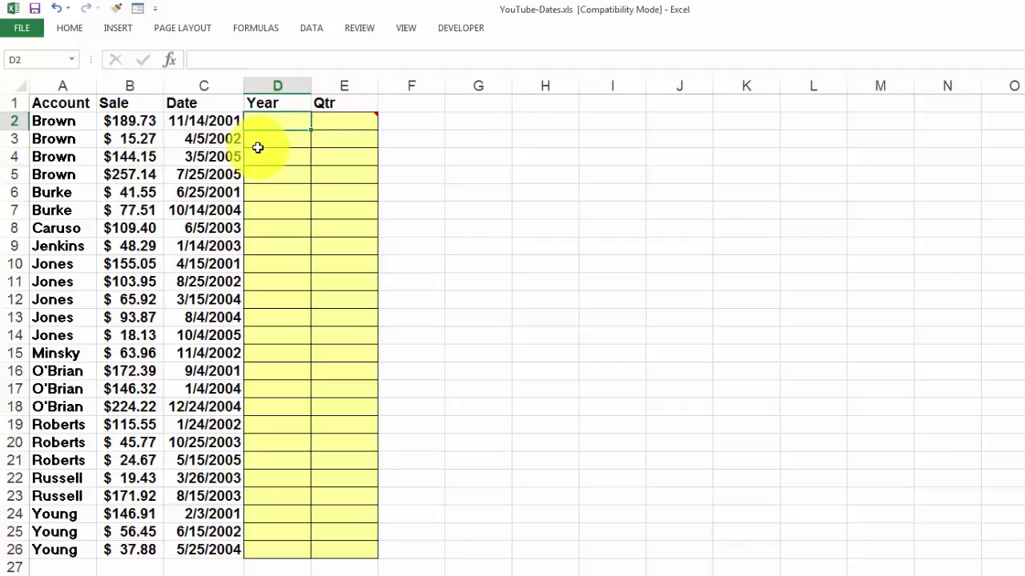
# Extract the year from the date in C2 with =YEAR(C2) in D2 and fill it down to D26
pyautogui.write('=ye')
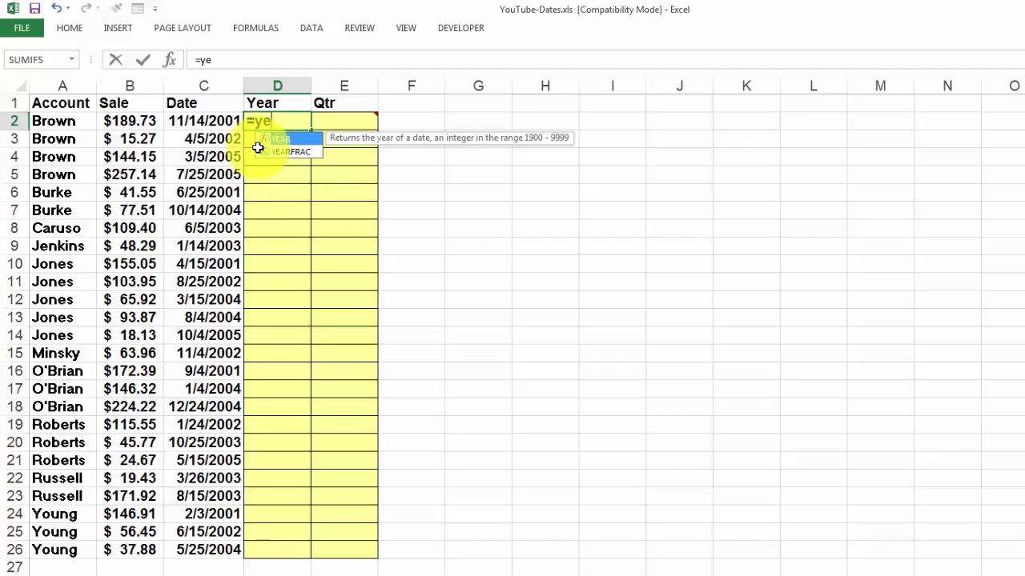
pyautogui.write('ar(')
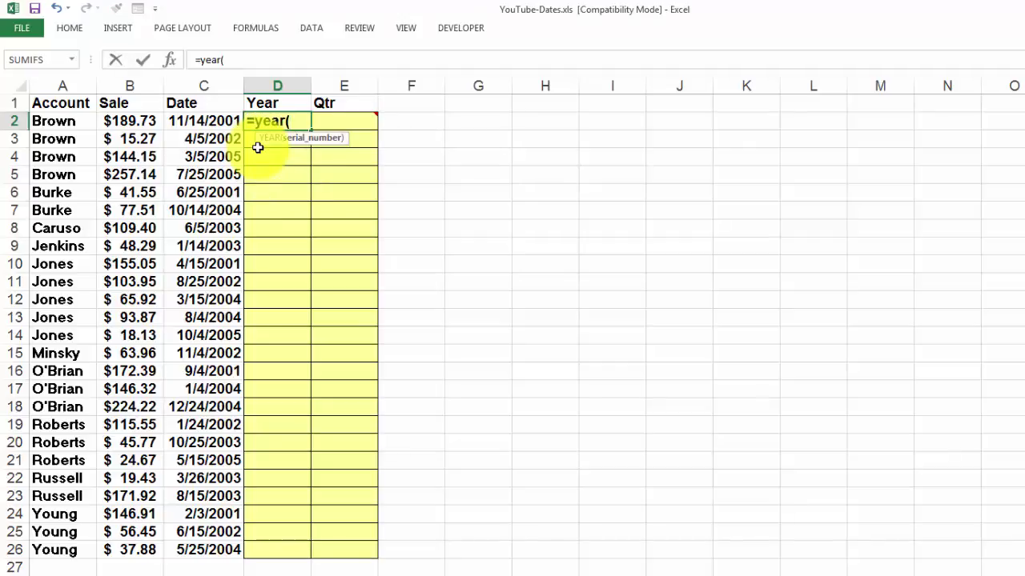
pyautogui.click(194, 121)
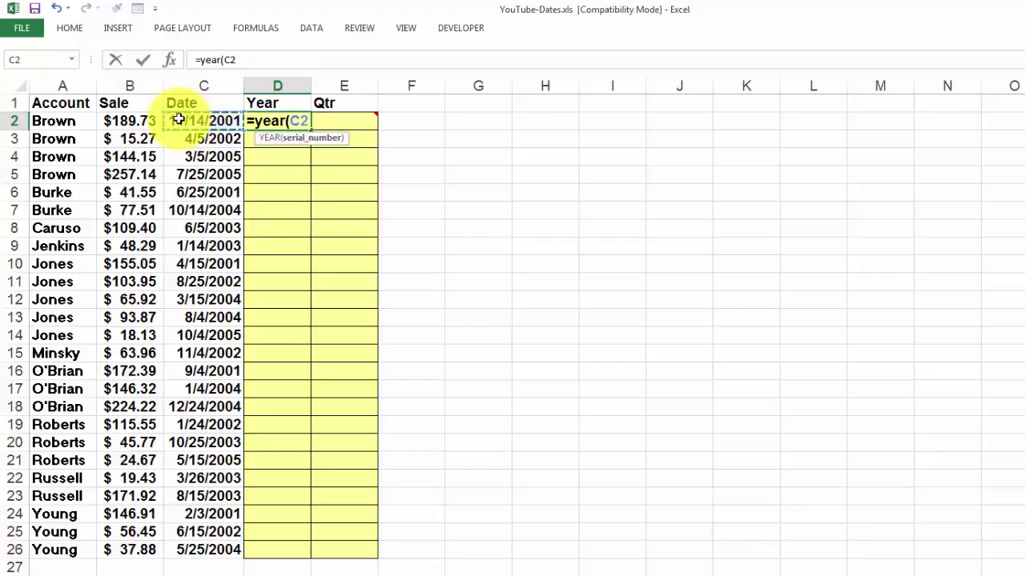
pyautogui.write(')')
pyautogui.hotkey('ctrl', 'Return')
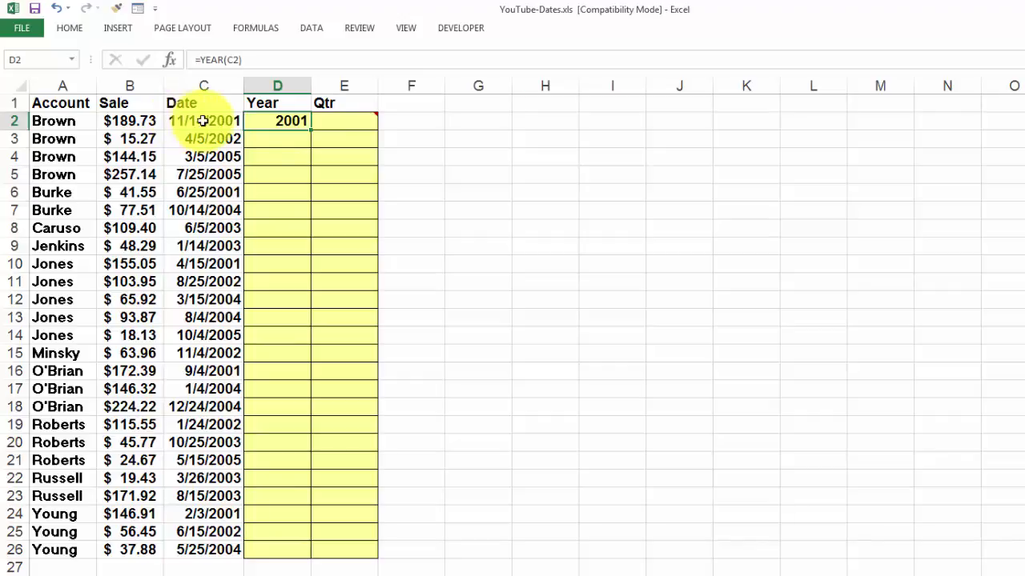
pyautogui.doubleClick(311, 128)
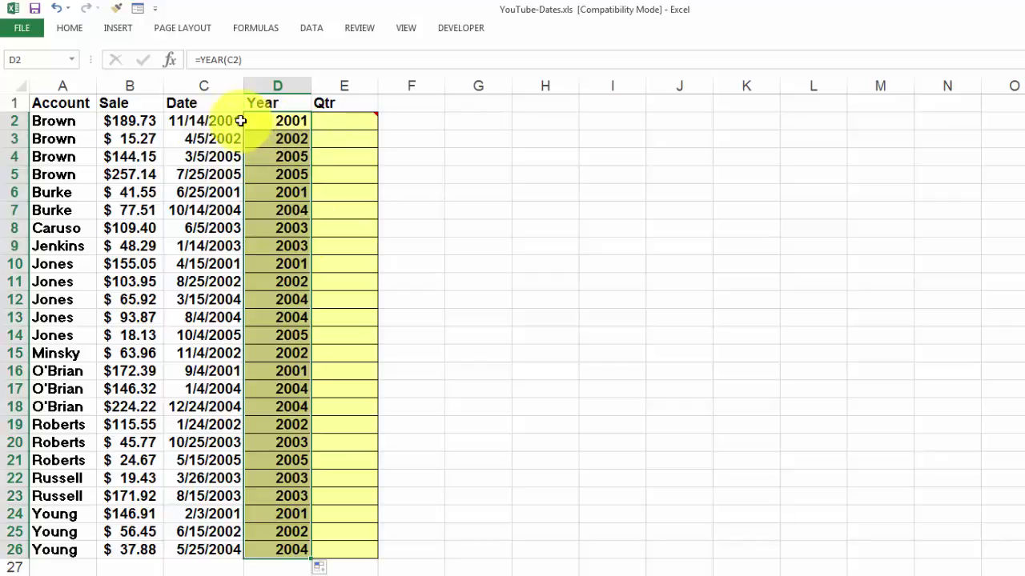
# Enter the quarter formula =ROUNDUP(MONTH(C2)/3,0) in the selected cells starting at D2
pyautogui.moveTo(344, 120)
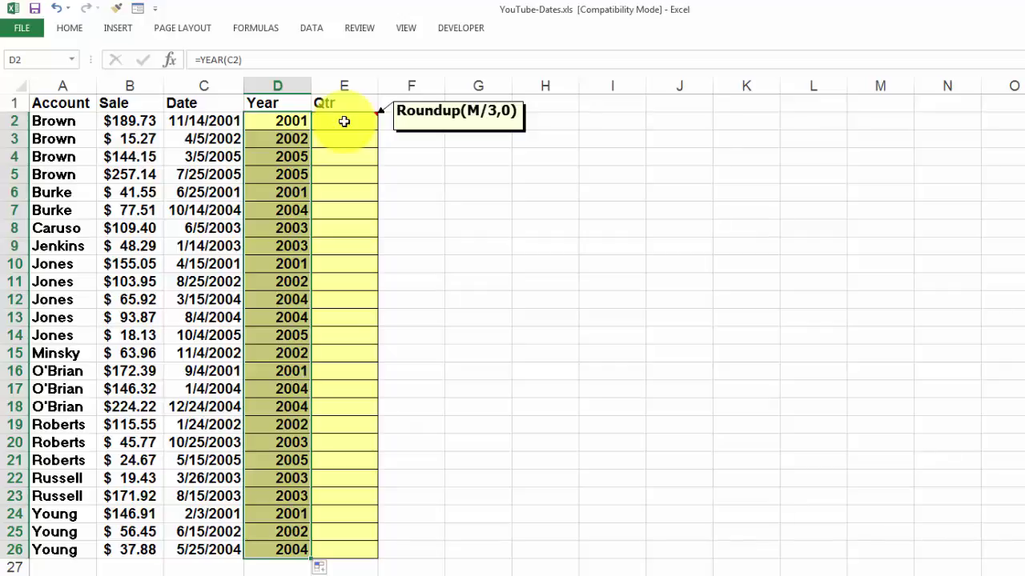
pyautogui.write('=ro')
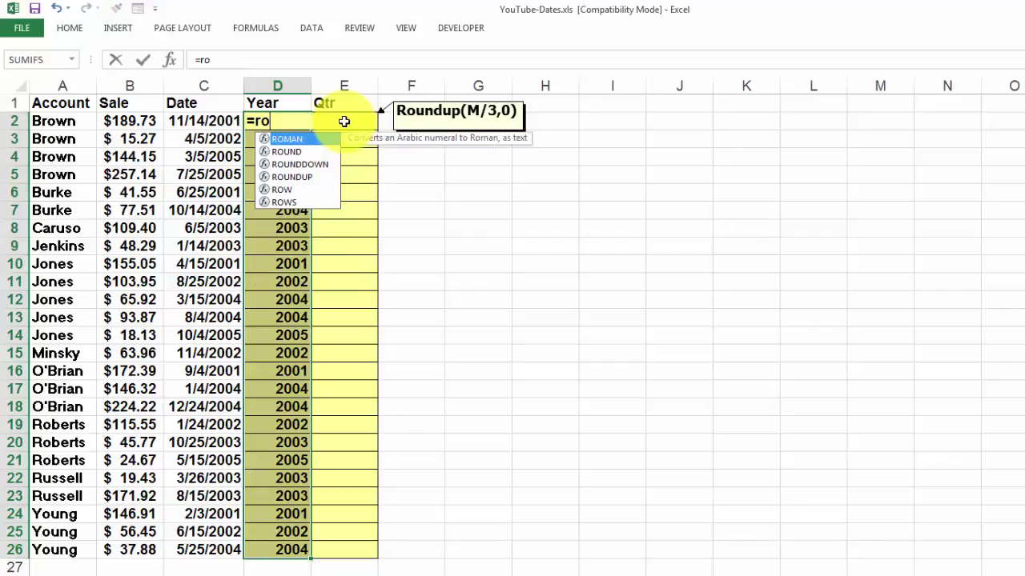
pyautogui.write('u')
pyautogui.press('Down')
pyautogui.press('Down')
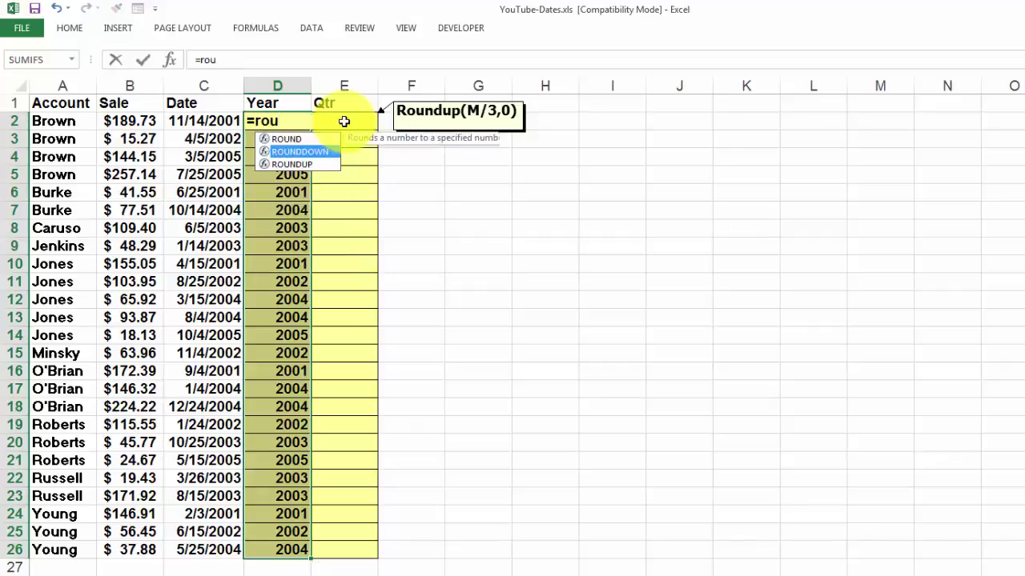
pyautogui.press('Tab')
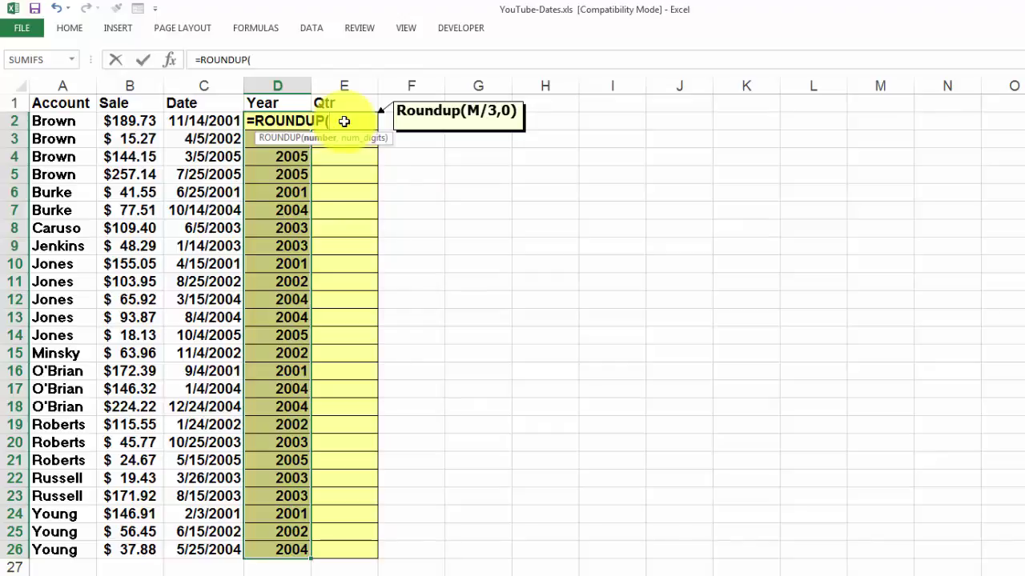
pyautogui.write('mon')
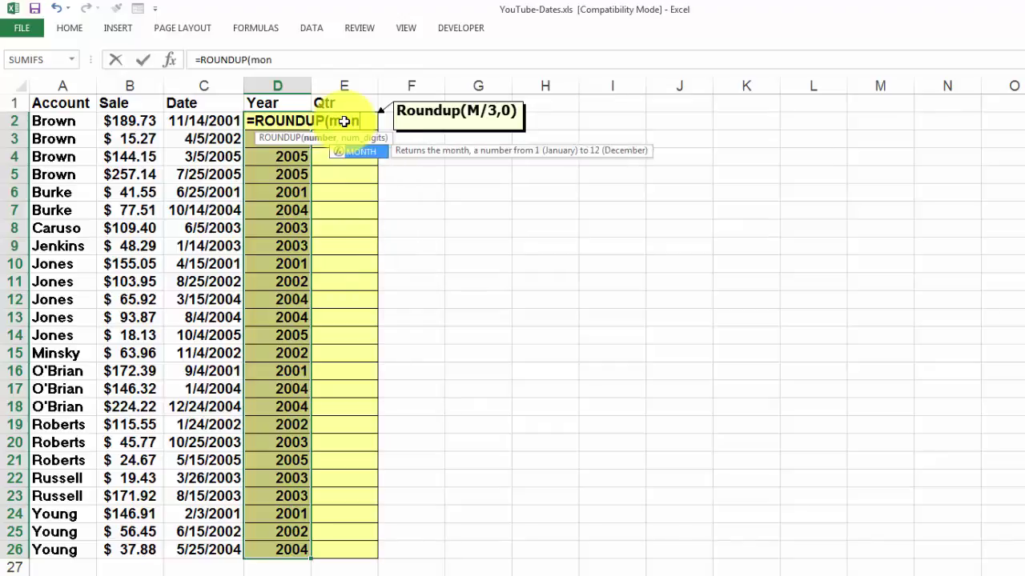
pyautogui.write('th(')
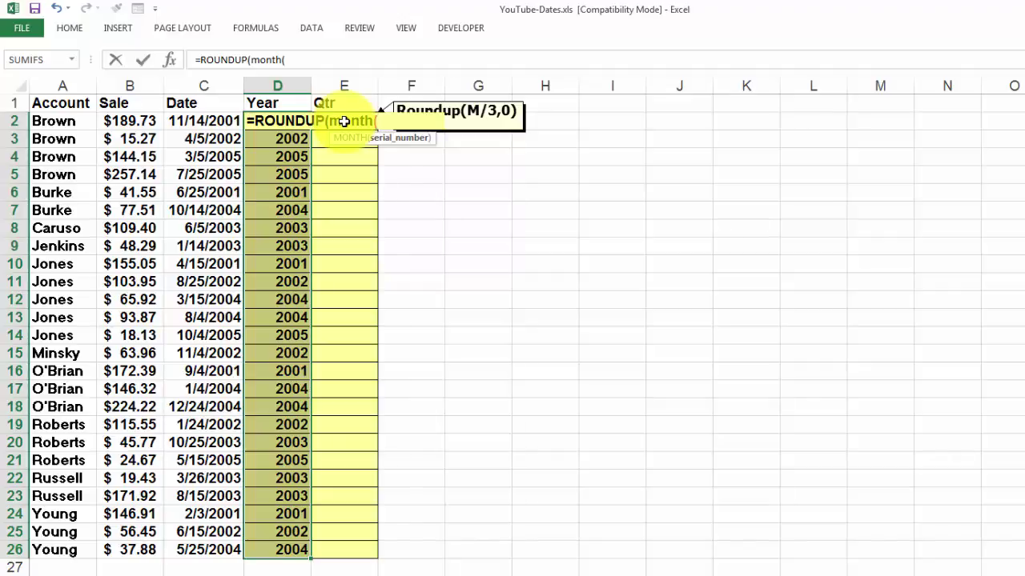
pyautogui.click(176, 121)
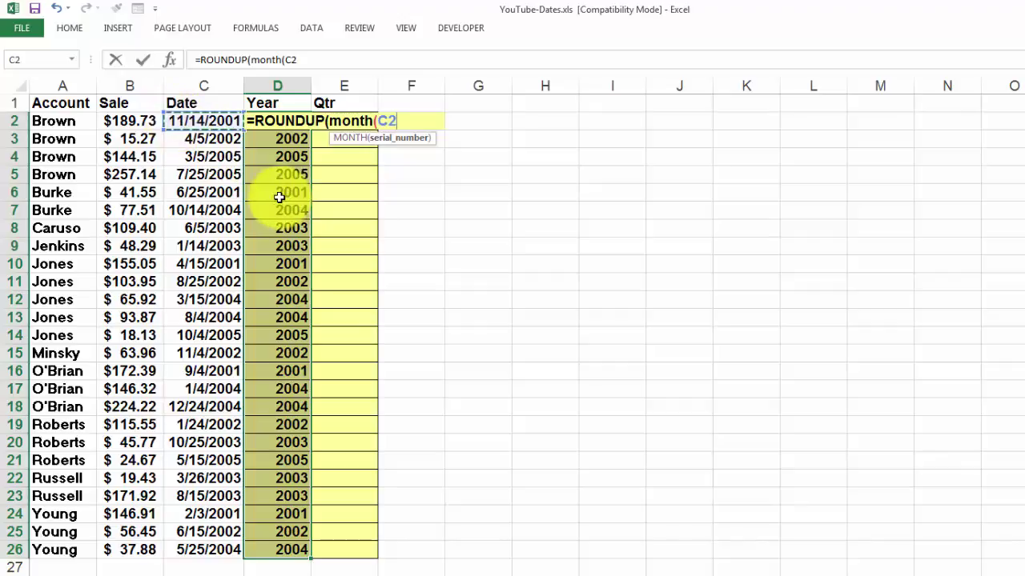
pyautogui.write(')/3,')
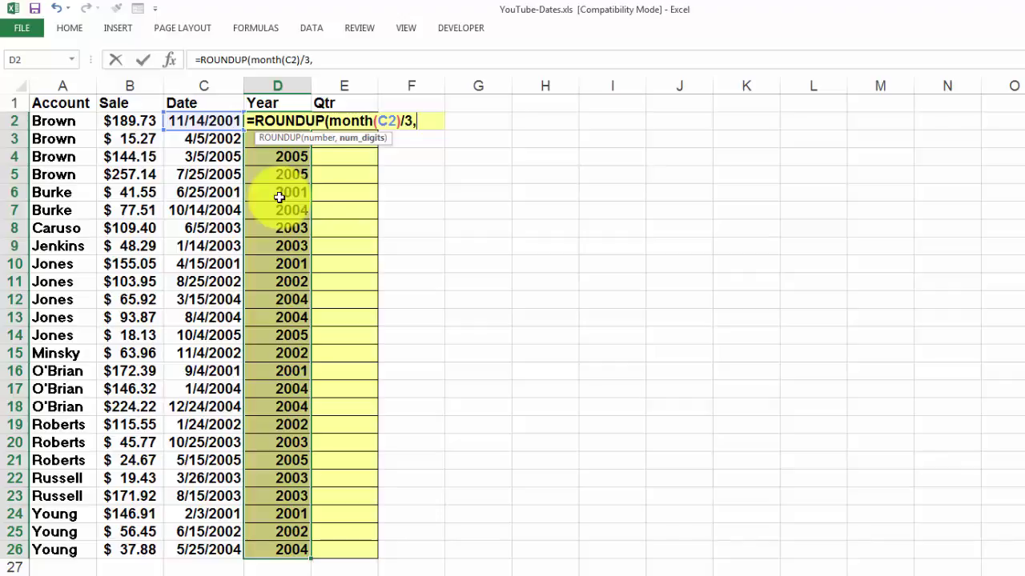
pyautogui.write('0)')
pyautogui.hotkey('ctrl', 'Return')
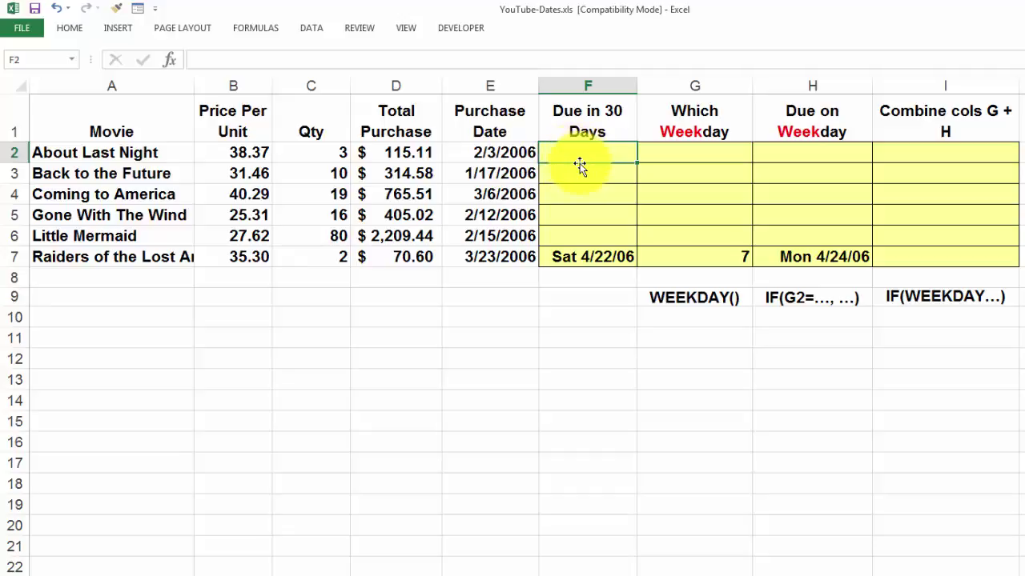
# Enter =E2+30 in F2 under Due in 30 Days and fill it down to F6
pyautogui.write('=')
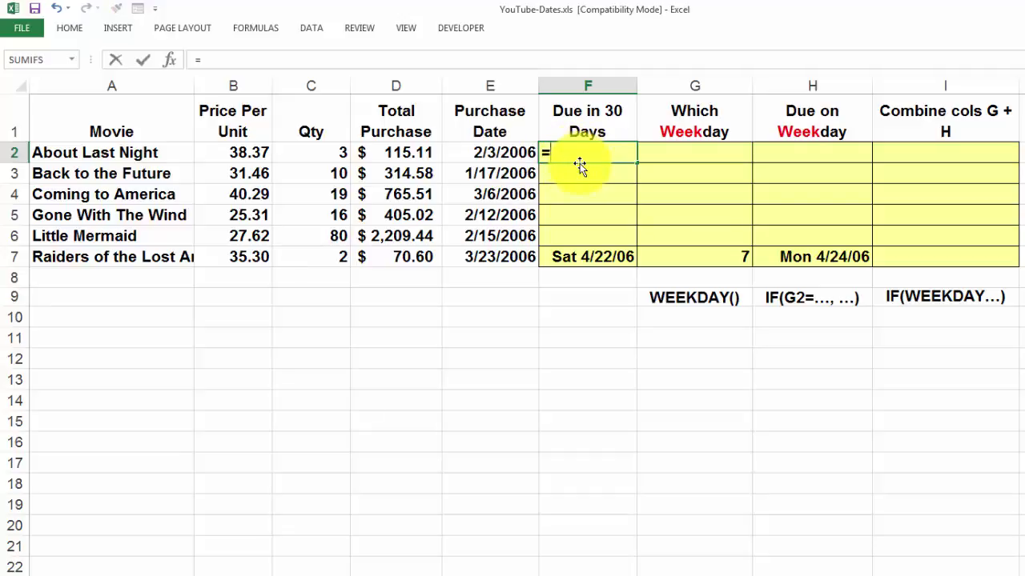
pyautogui.press('Left')
pyautogui.write('+')
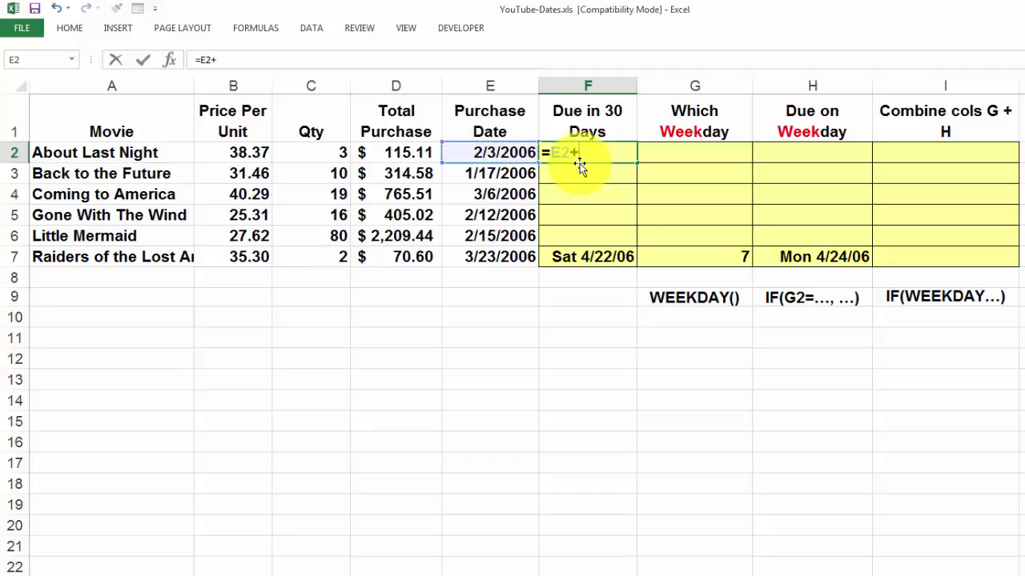
pyautogui.write('30')
pyautogui.hotkey('ctrl', 'Return')
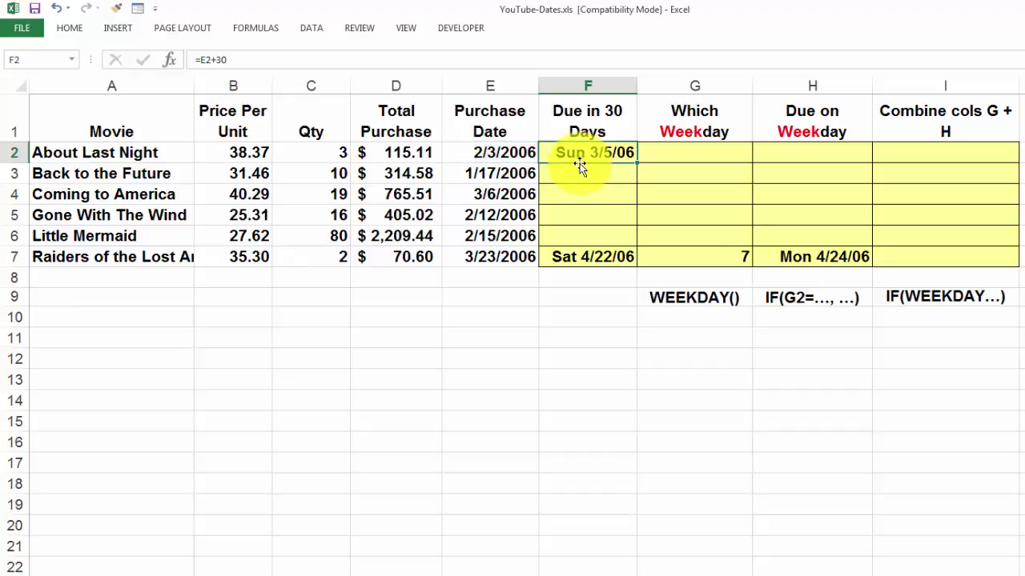
pyautogui.doubleClick(635, 163)
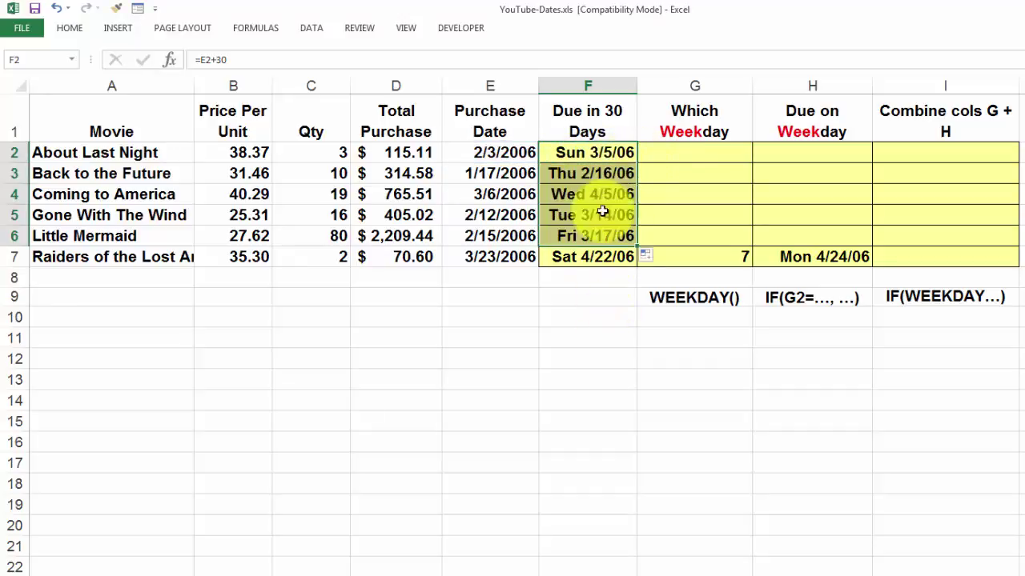
# Check the custom number format applied to the Due in 30 Days dates in F2:F6
pyautogui.rightClick(572, 153)
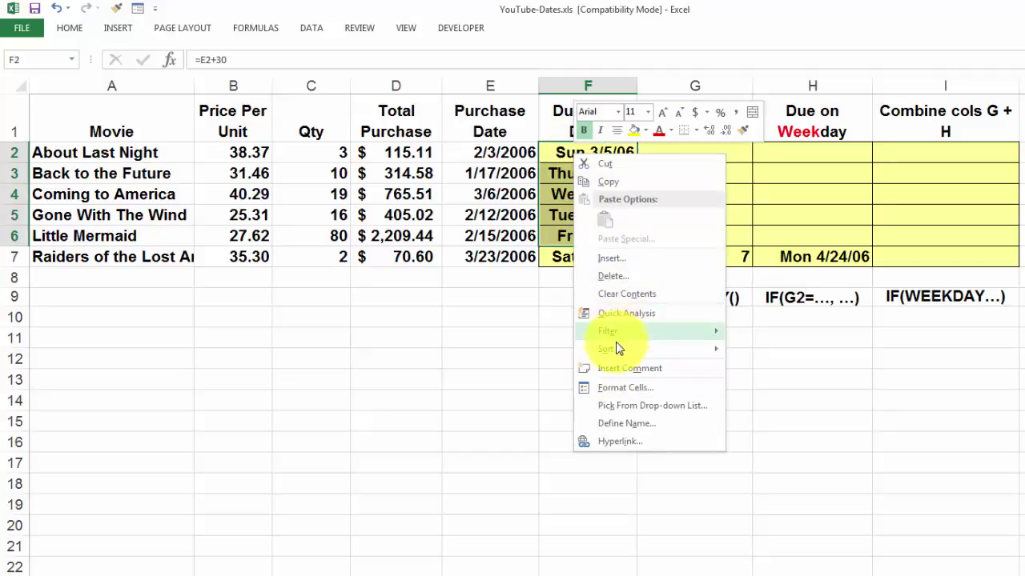
pyautogui.press('Escape')
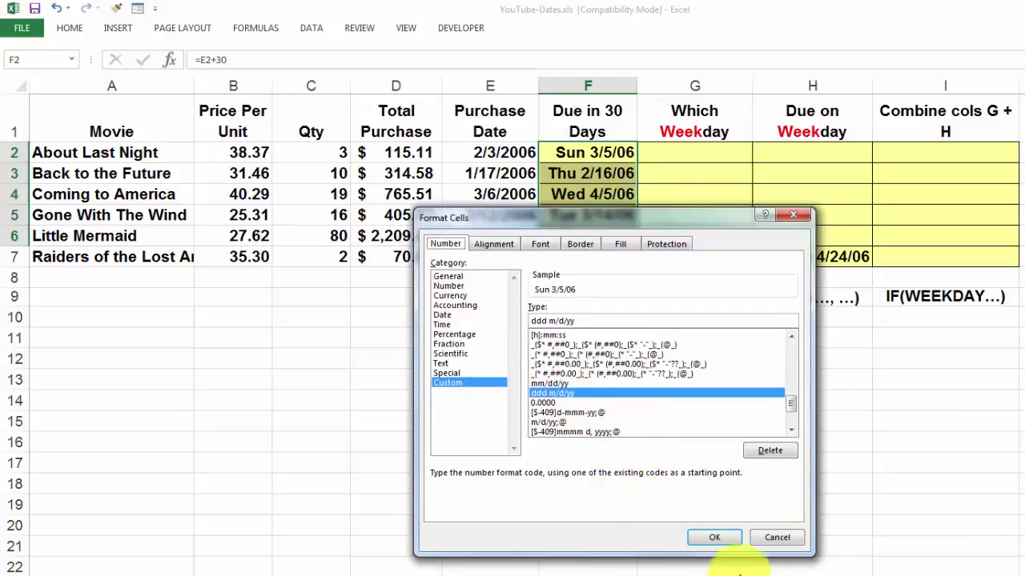
pyautogui.click(777, 537)
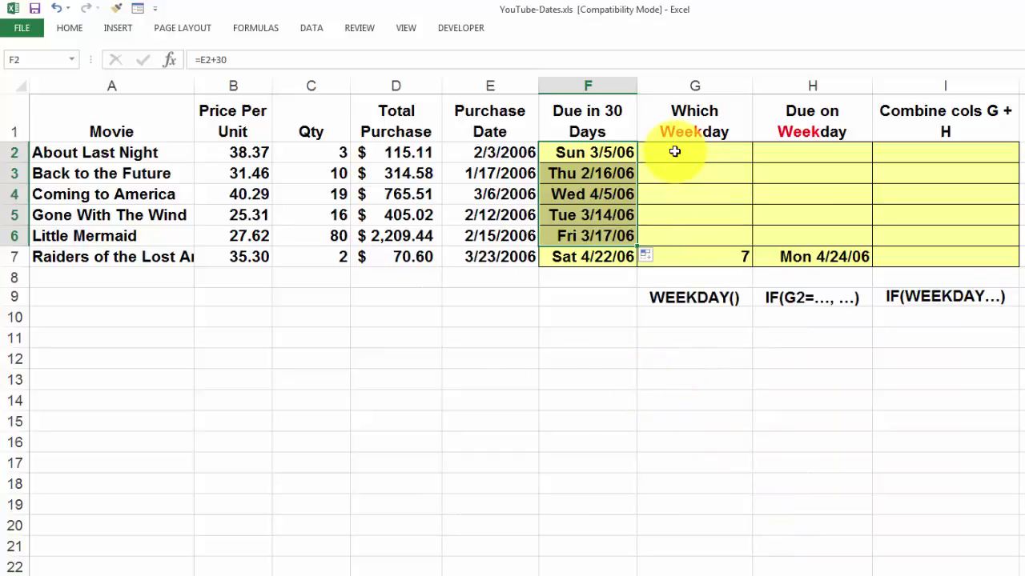
# Enter =WEEKDAY(F2) in G2 under Which Weekday and fill it down to G6
pyautogui.click(675, 152)
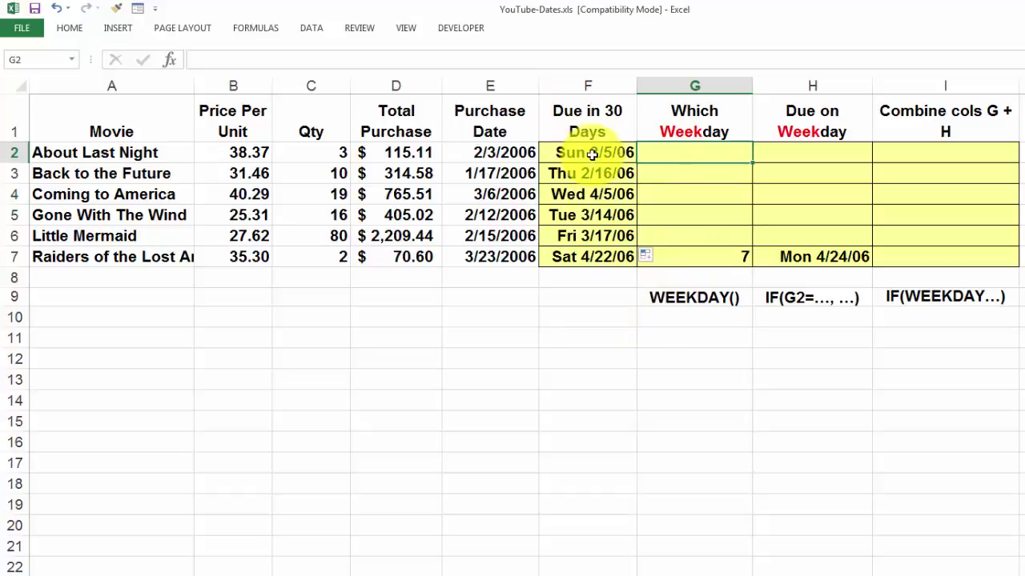
pyautogui.write('=weekd')
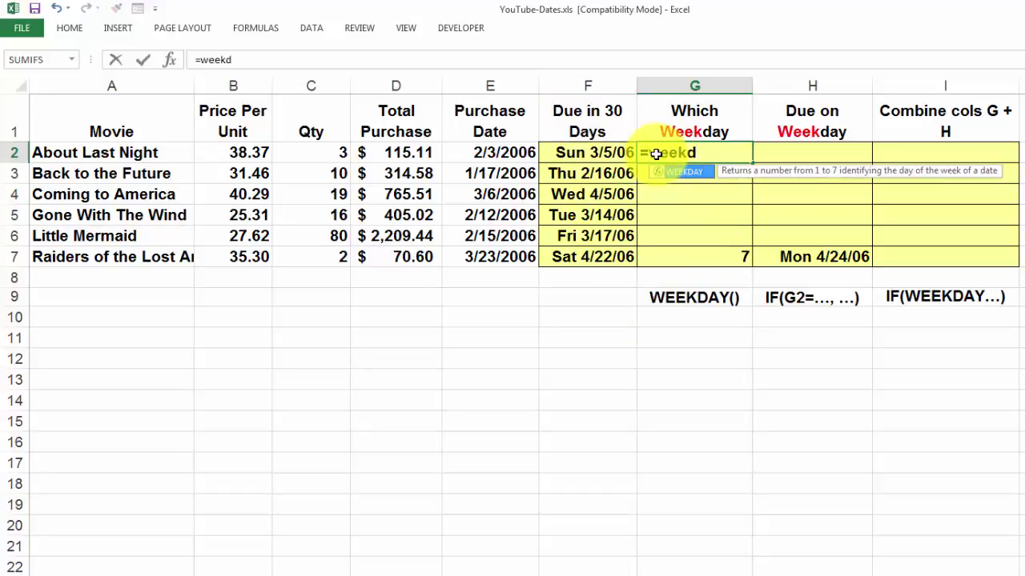
pyautogui.press('Tab')
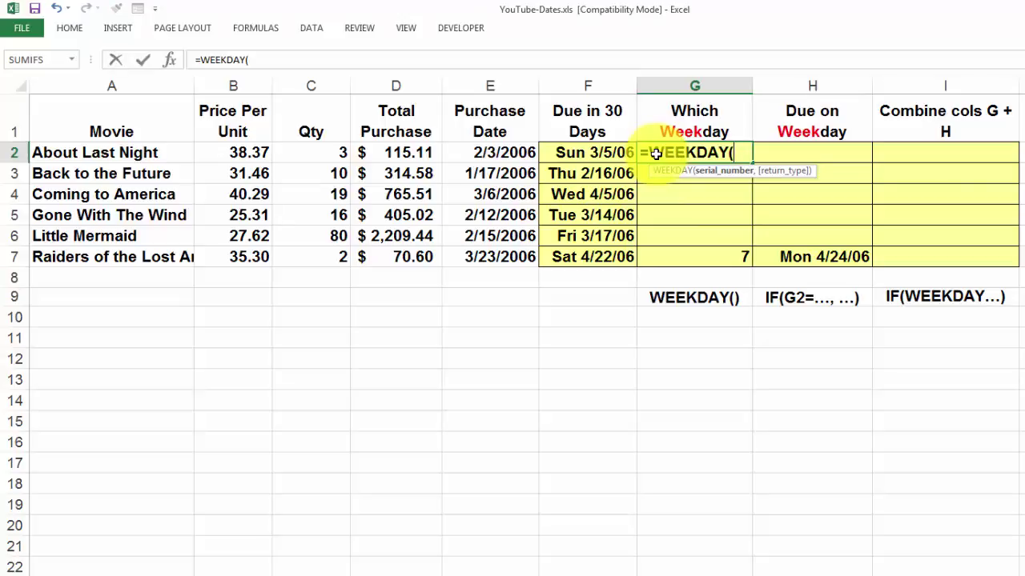
pyautogui.click(574, 152)
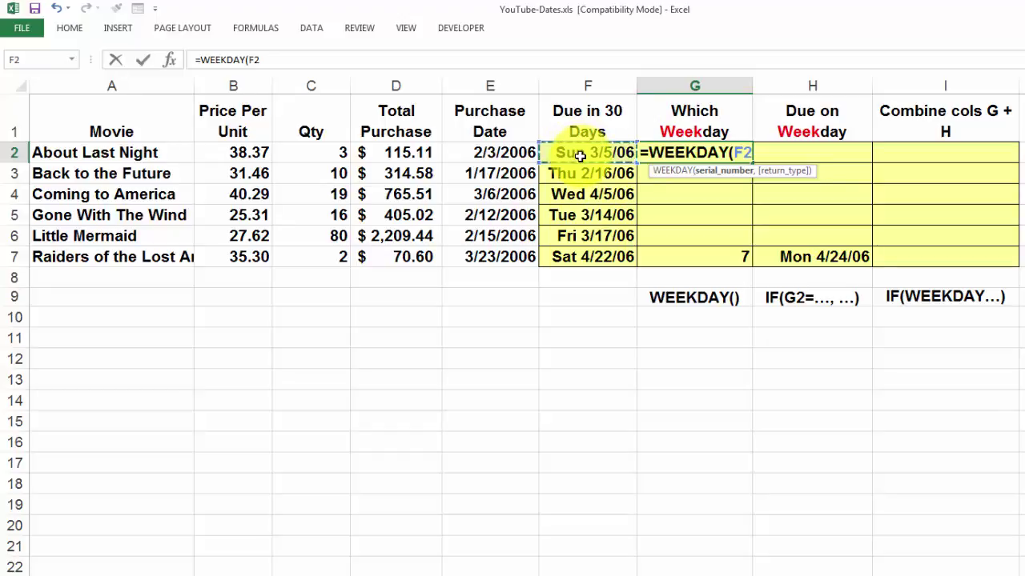
pyautogui.write(')')
pyautogui.hotkey('ctrl', 'Return')
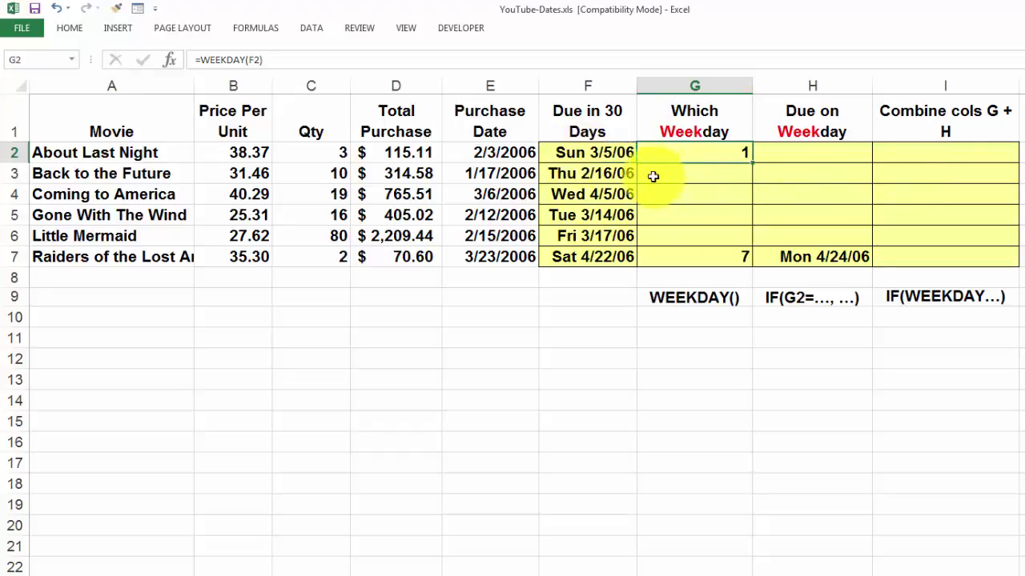
pyautogui.doubleClick(753, 163)
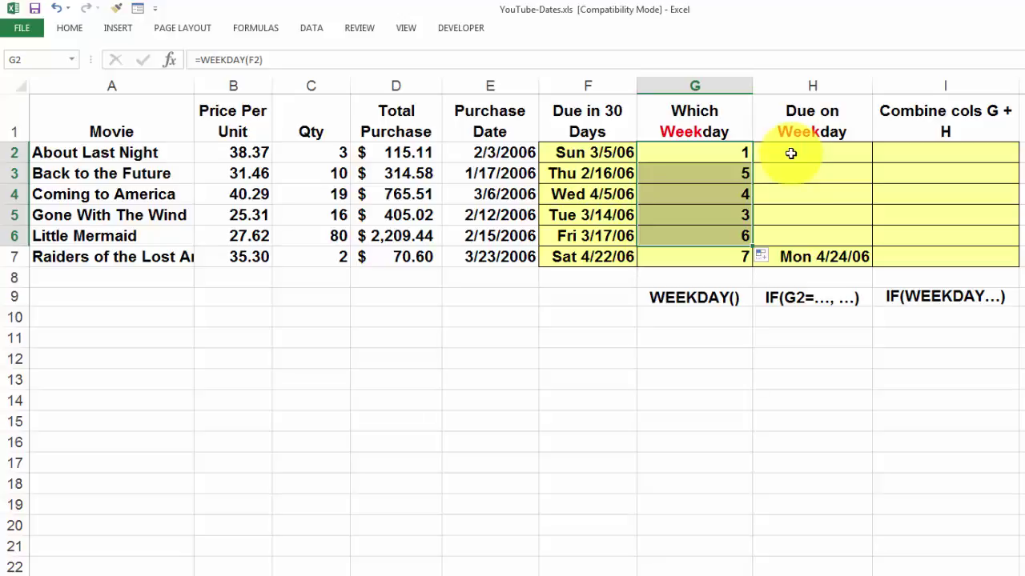
# Begin an IF formula in H2 under Due on Weekday that moves Sunday dates forward one day: =IF(G2=1,F2+1,
pyautogui.click(791, 153)
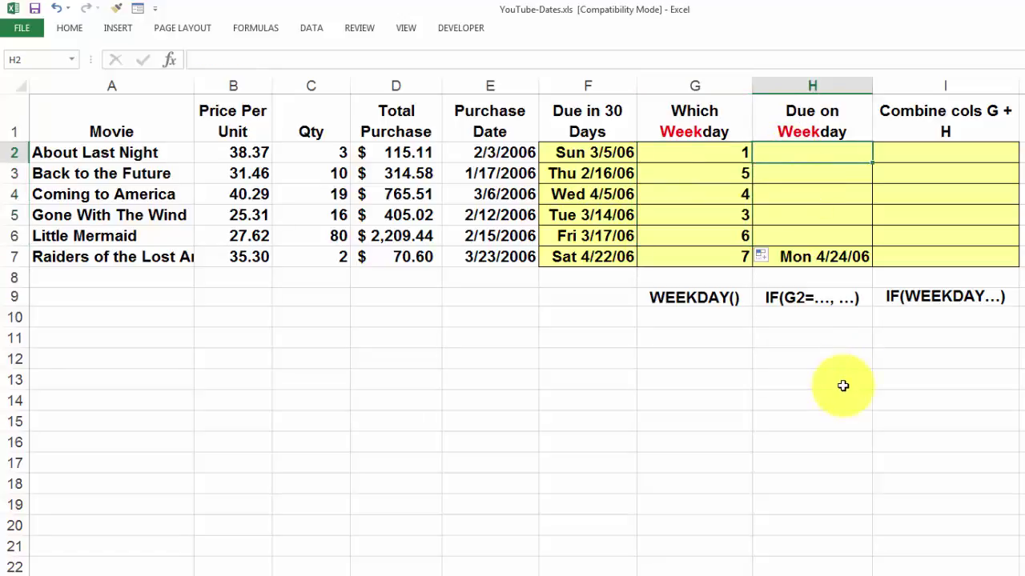
pyautogui.write('=if(')
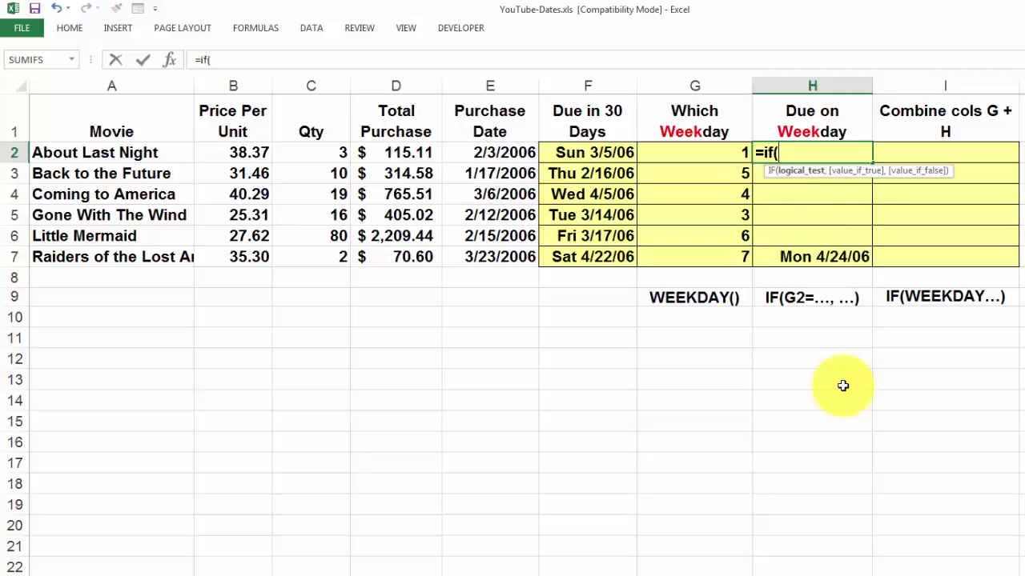
pyautogui.click(710, 151)
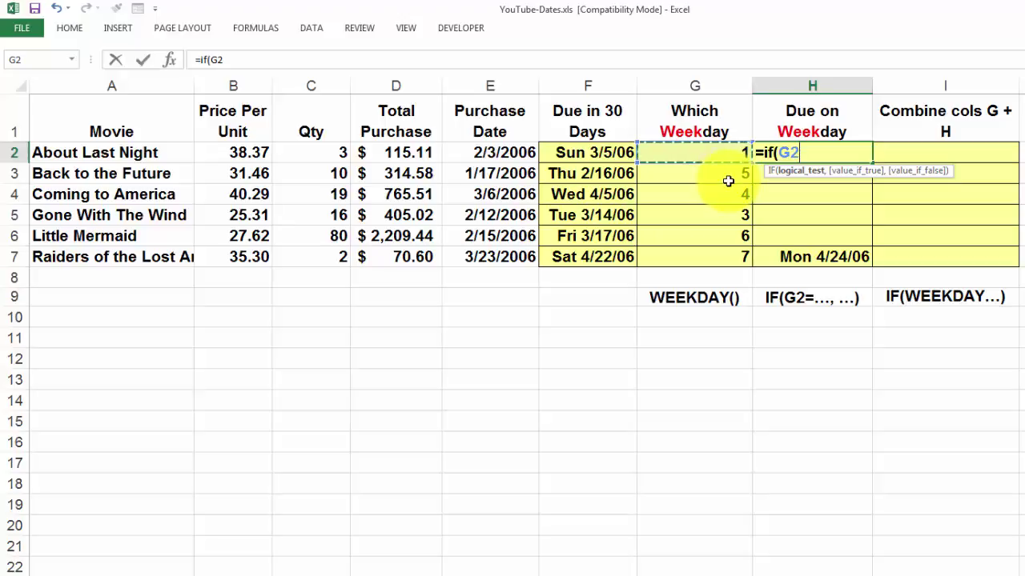
pyautogui.write('=1')
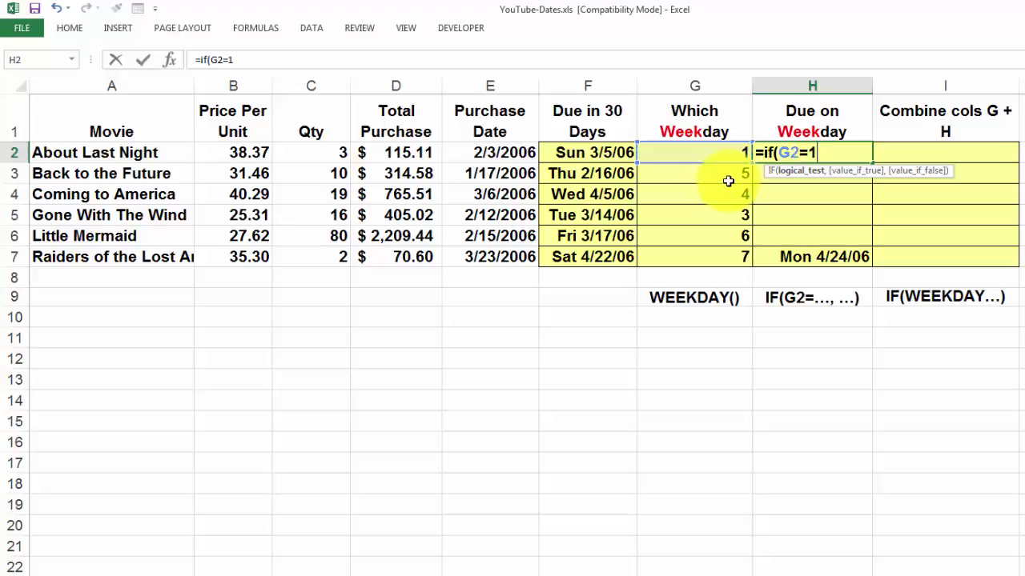
pyautogui.write(',')
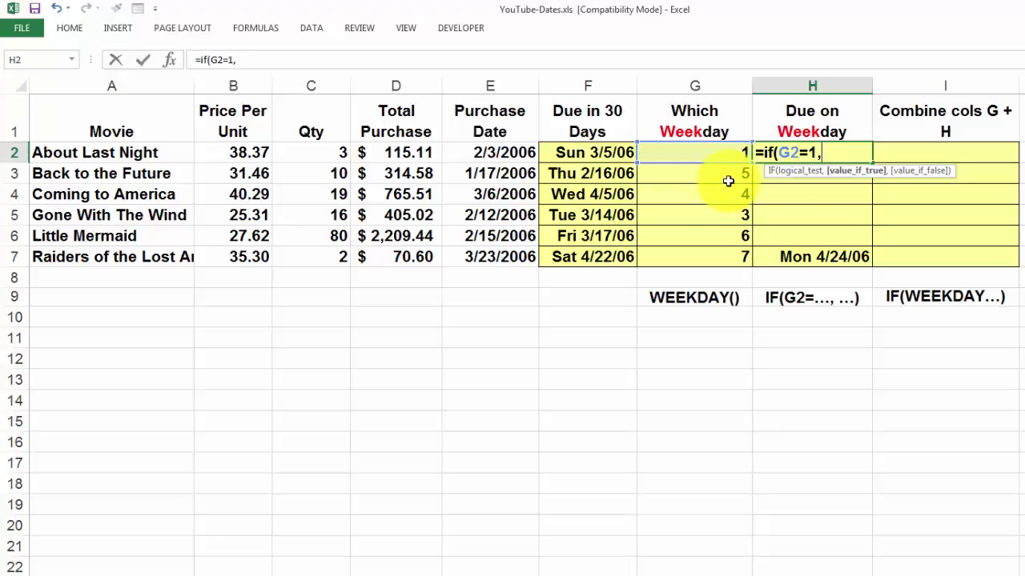
pyautogui.click(583, 153)
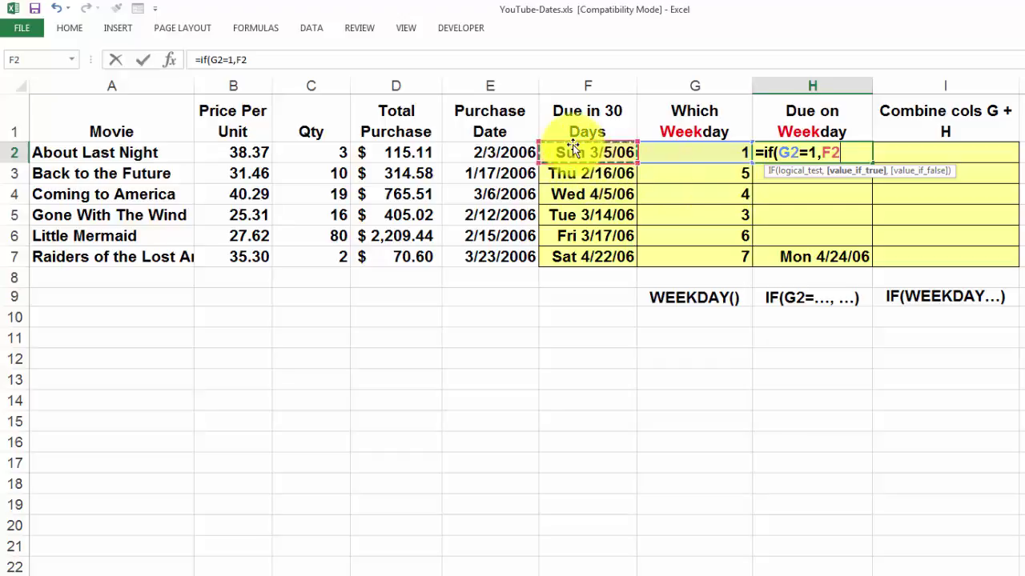
pyautogui.write('+1,')
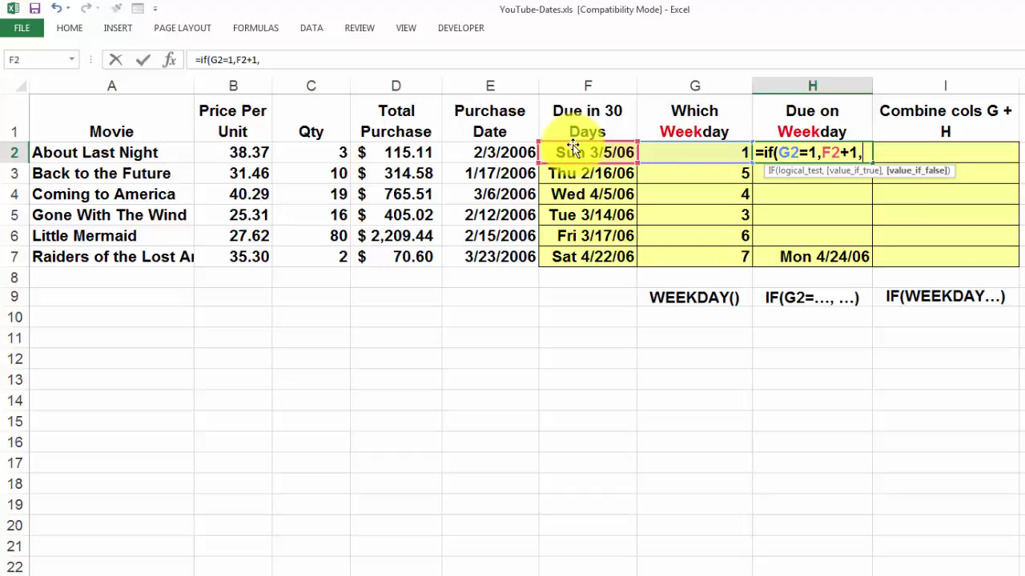
# Complete the H2 formula with a nested Saturday test so it reads =IF(G2=1,F2+1,IF(G2=7,F2+2,F2))
pyautogui.write('if')
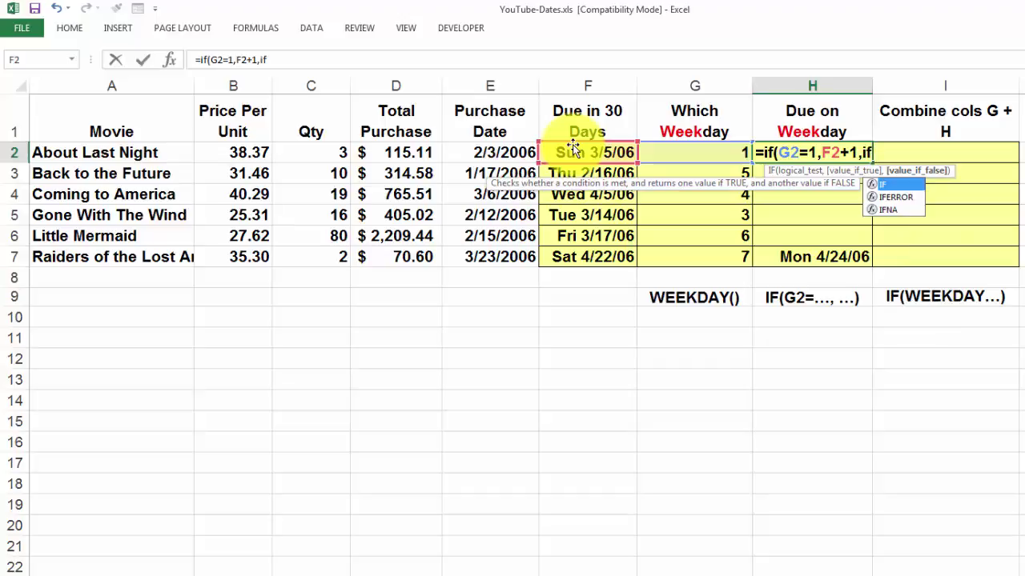
pyautogui.write('(')
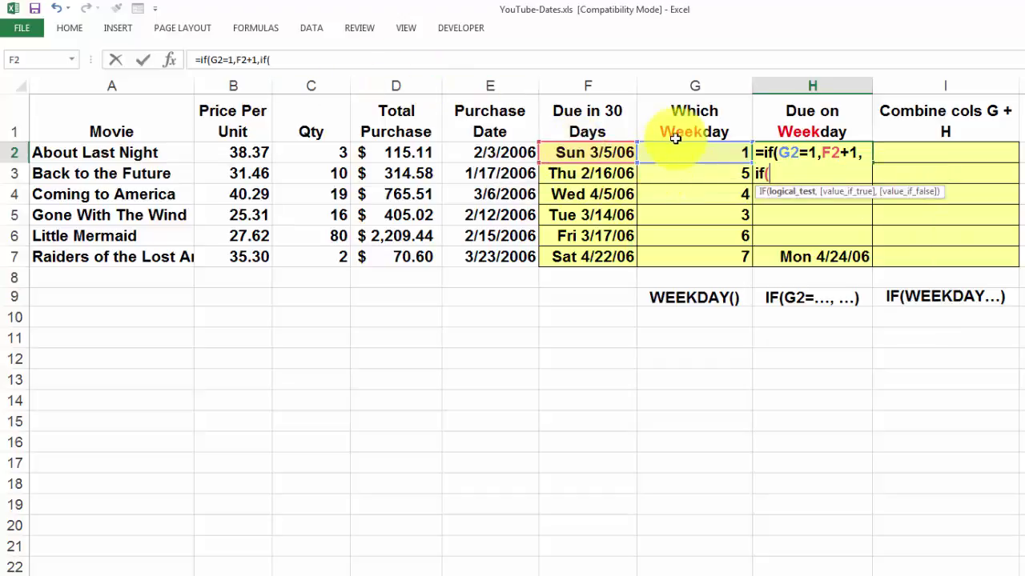
pyautogui.click(677, 151)
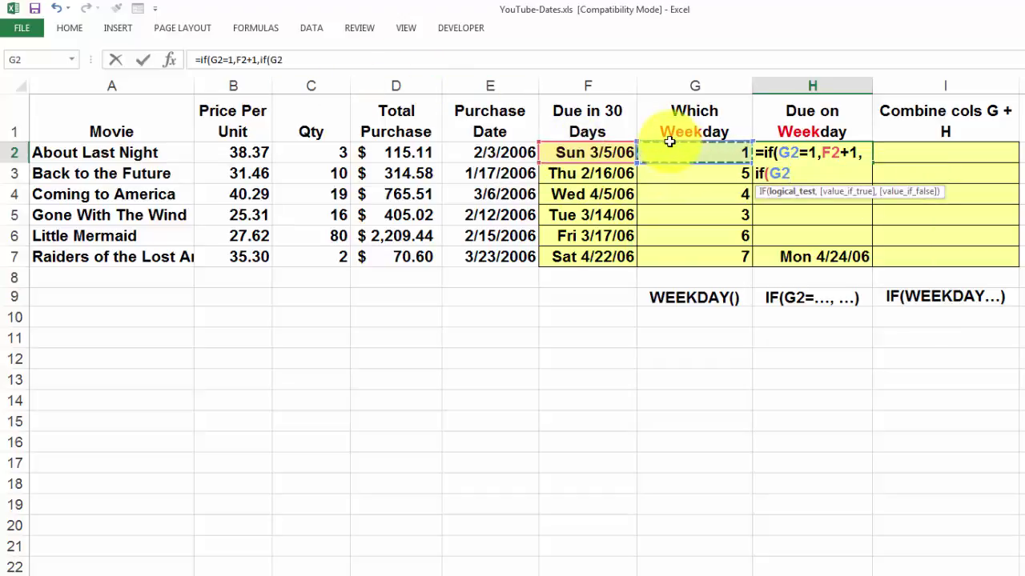
pyautogui.write('=')
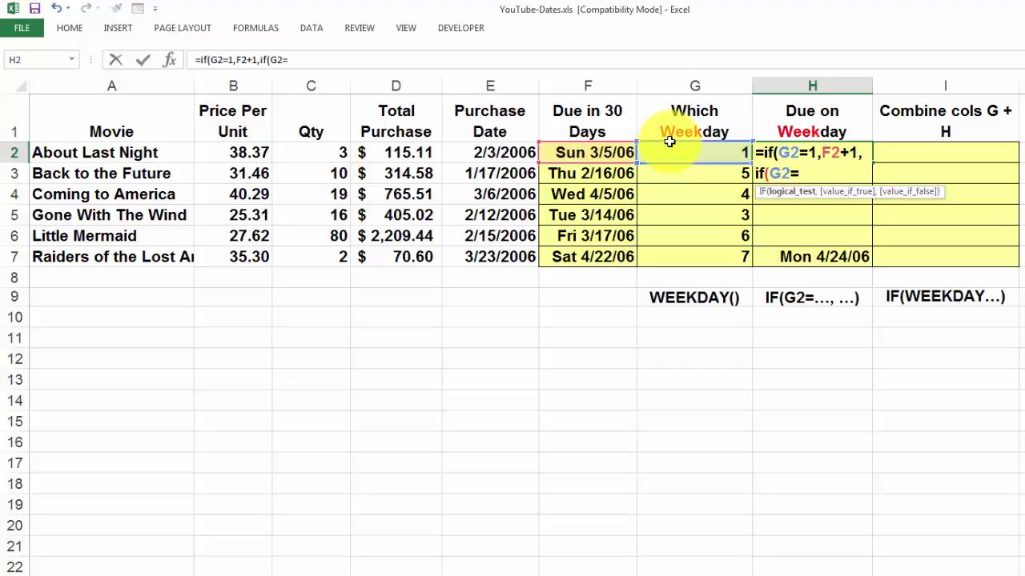
pyautogui.write('7,')
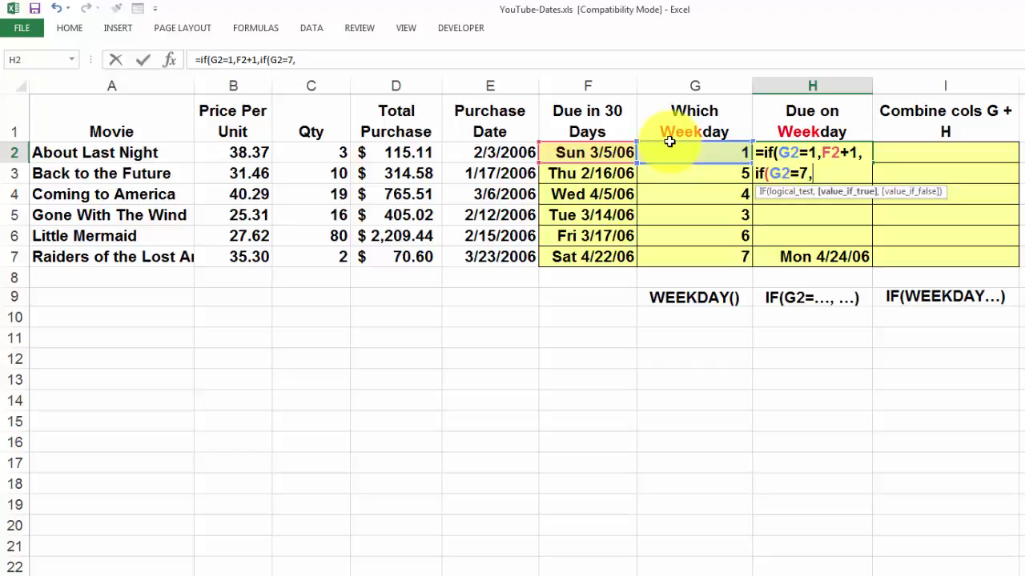
pyautogui.click(575, 153)
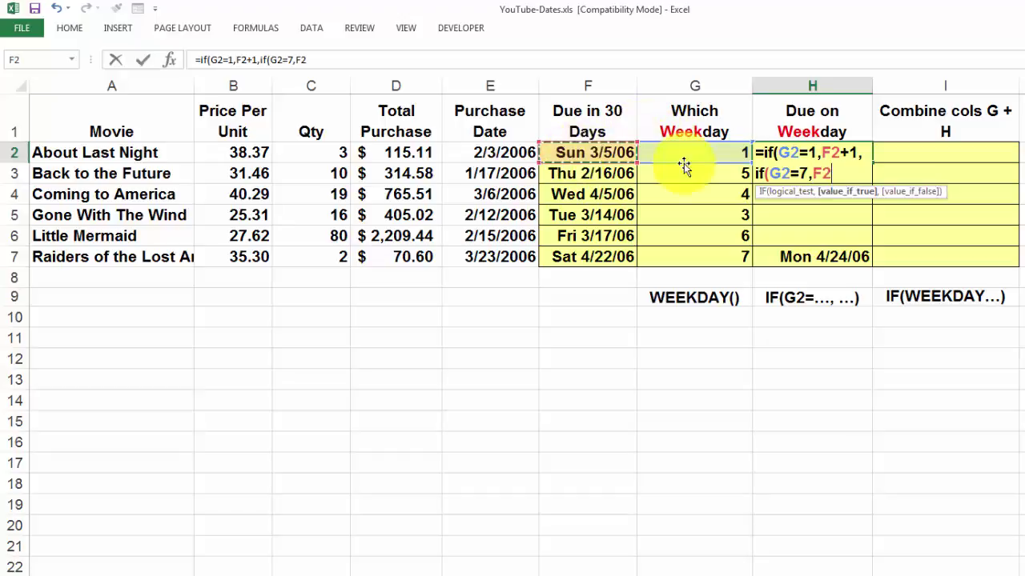
pyautogui.write('+2')
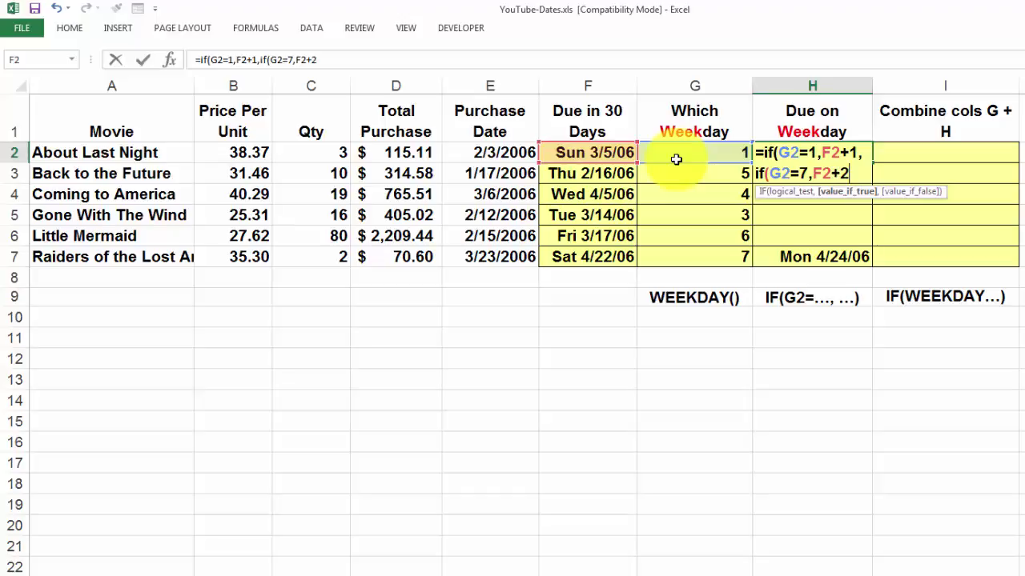
pyautogui.write(',')
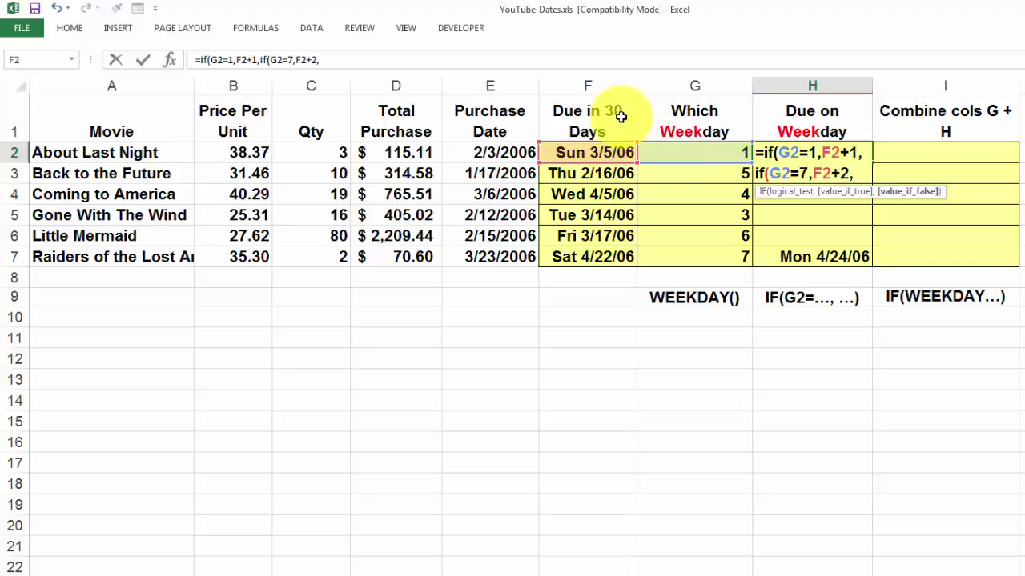
pyautogui.click(581, 152)
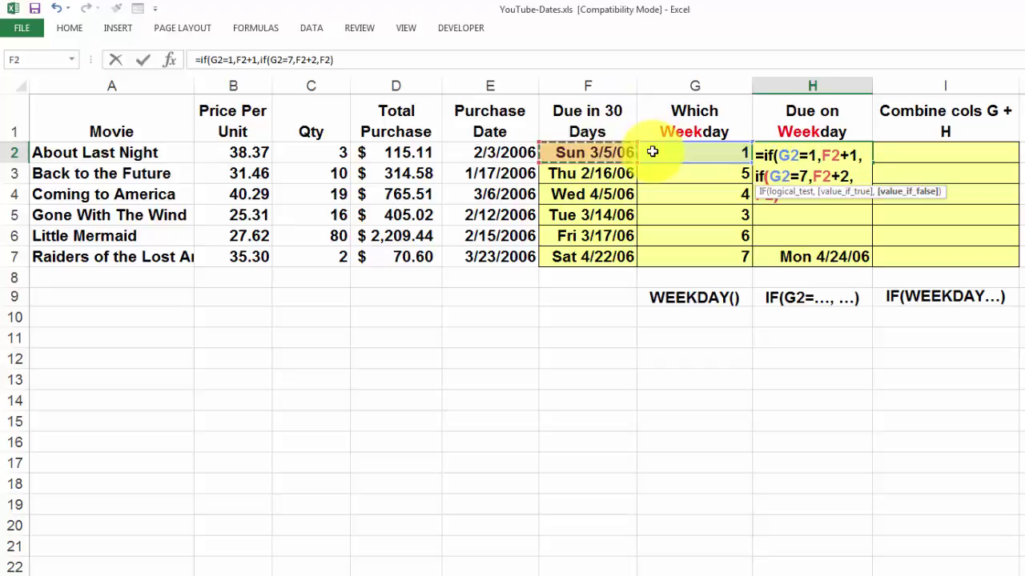
pyautogui.write('))')
pyautogui.hotkey('ctrl', 'Return')
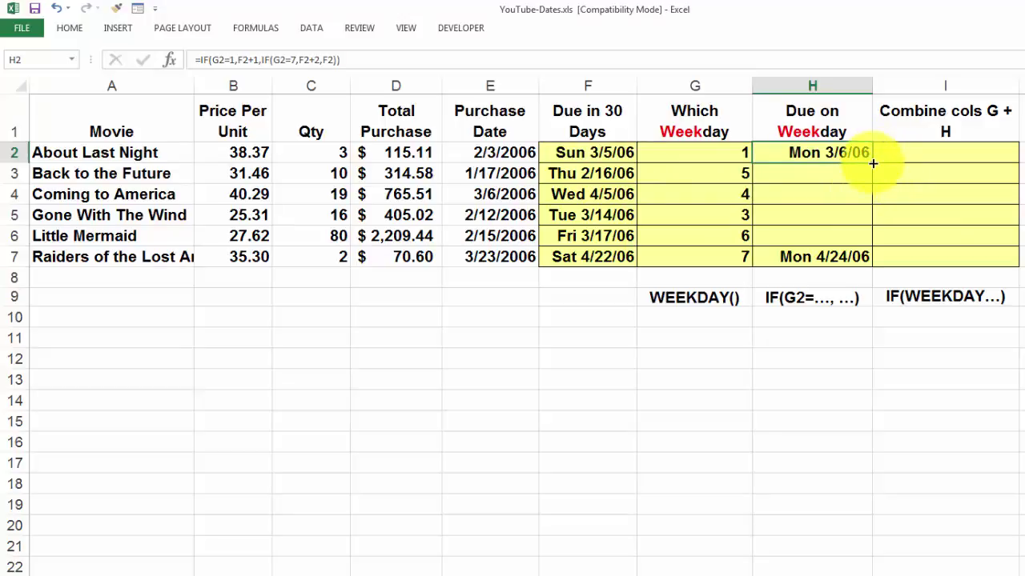
# Fill the Due on Weekday formula from H2 down through H7
pyautogui.moveTo(873, 163); pyautogui.dragTo(796, 237)
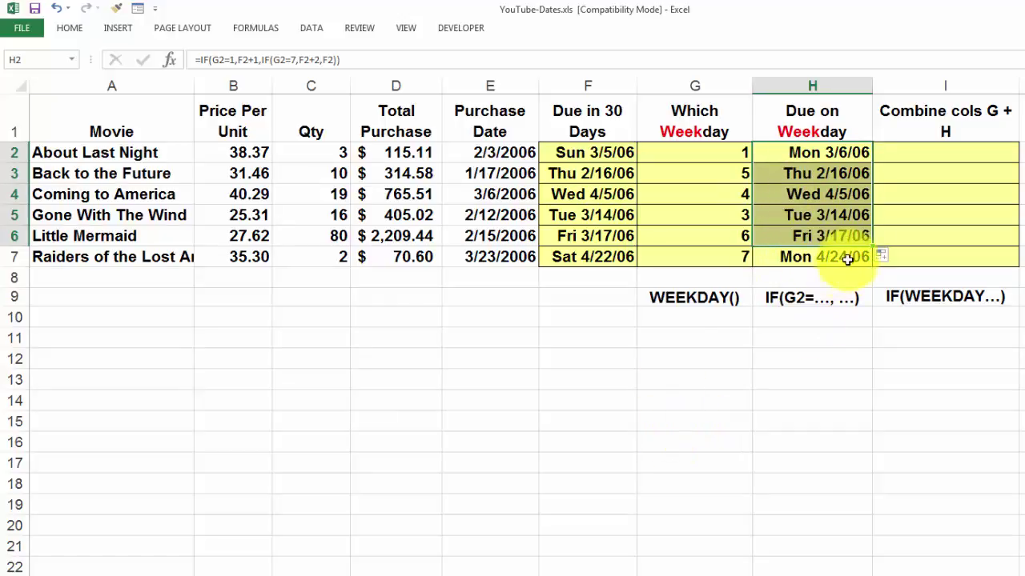
pyautogui.moveTo(871, 244); pyautogui.dragTo(877, 276)
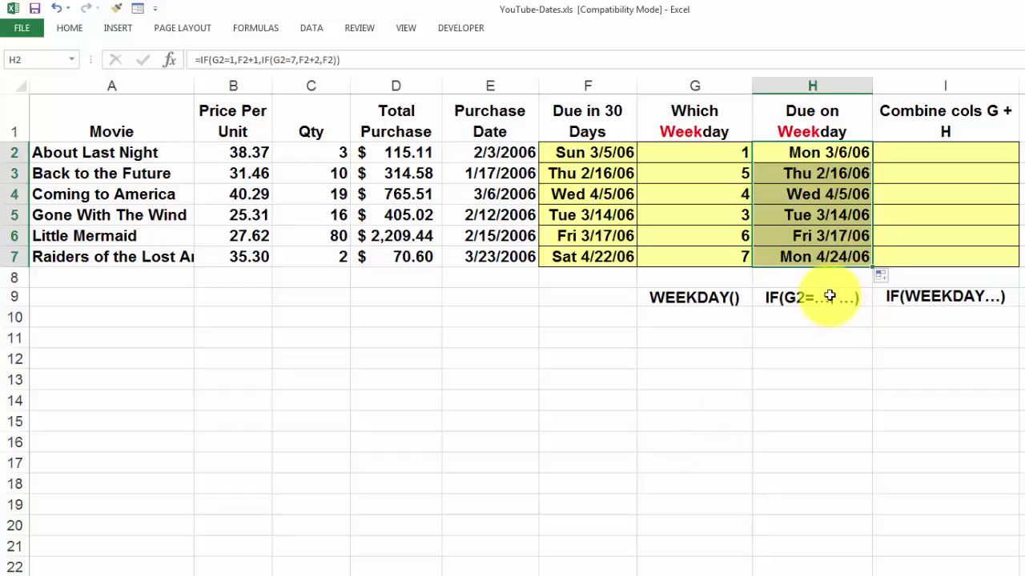
pyautogui.click(791, 255)
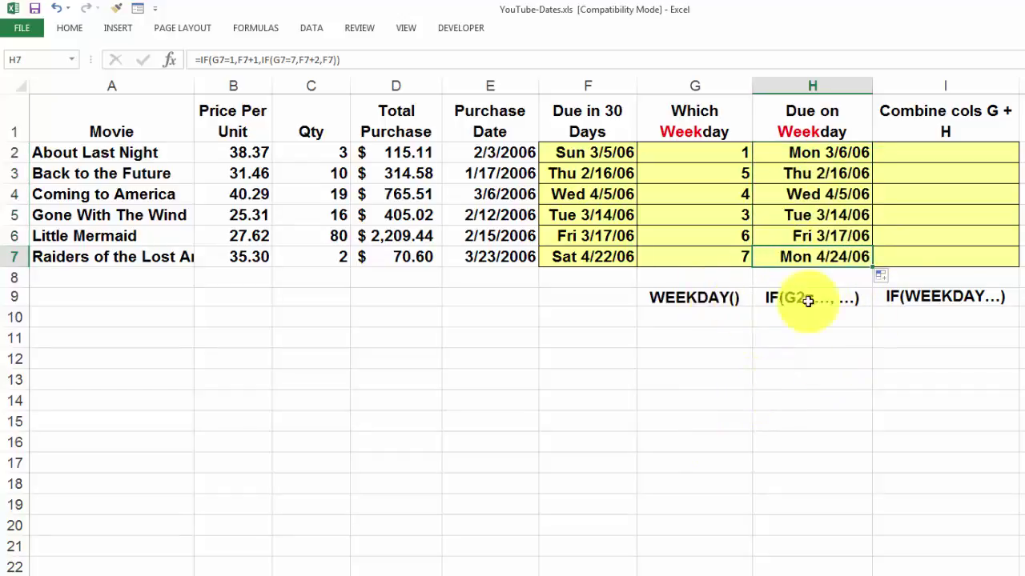
pyautogui.click(901, 298)
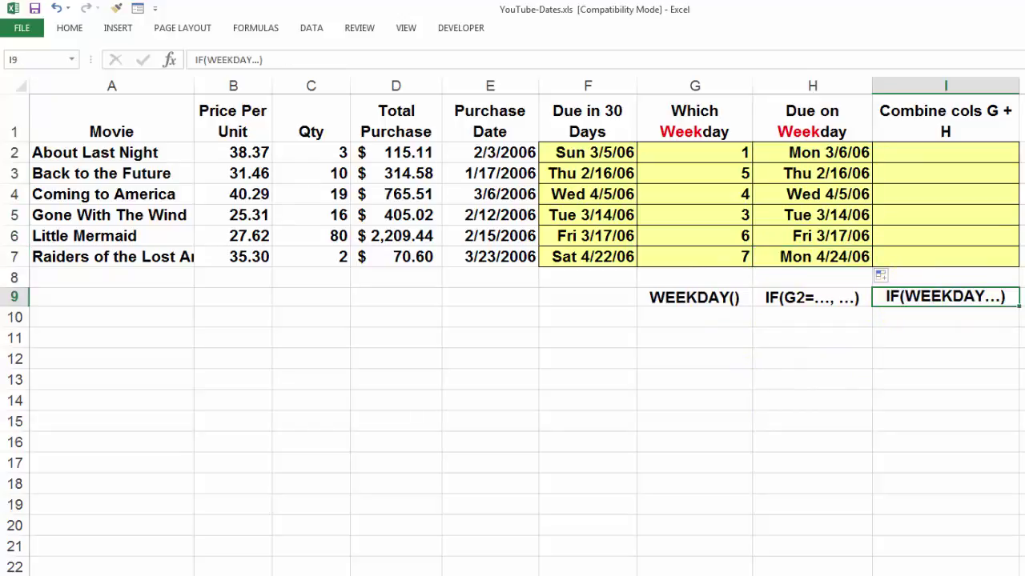
# On the End Month sheet, enter =DATE(YEAR(A2),MONTH(A2)+1,0) in B2 to return the last day of the month
pyautogui.hotkey('ctrl', 'pagedown')
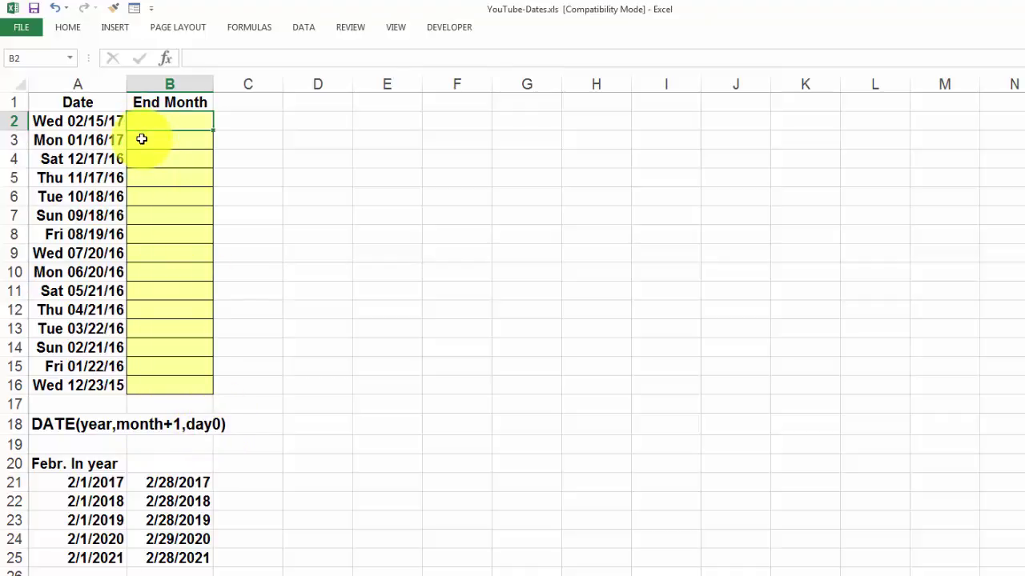
pyautogui.write('date(')
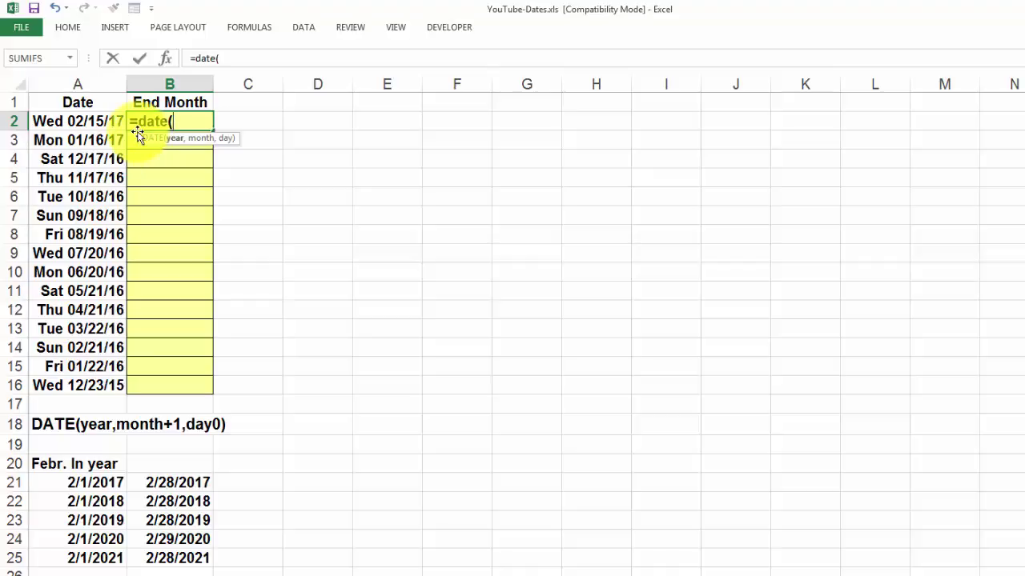
pyautogui.write('year')
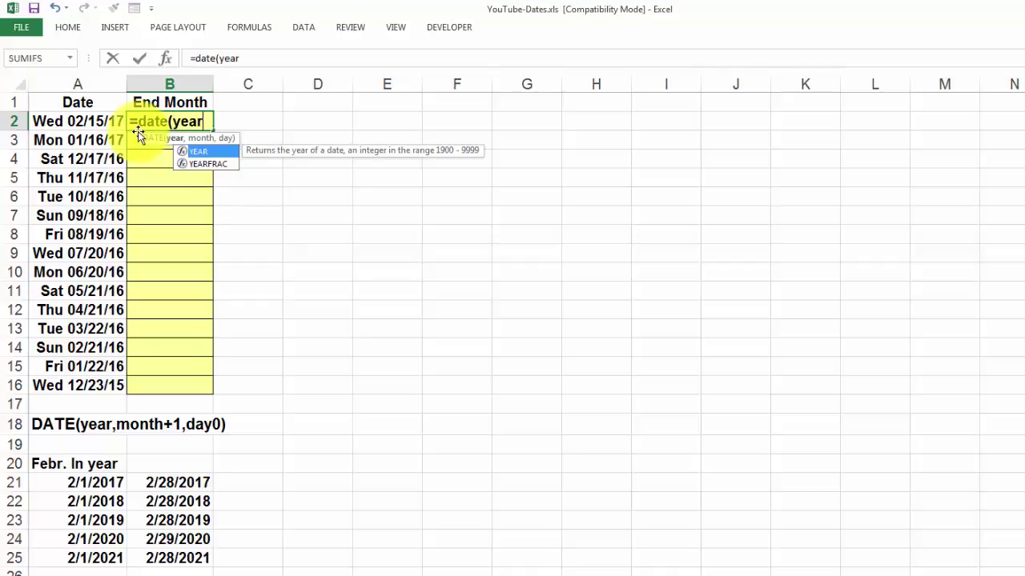
pyautogui.write('(')
pyautogui.press('Left')
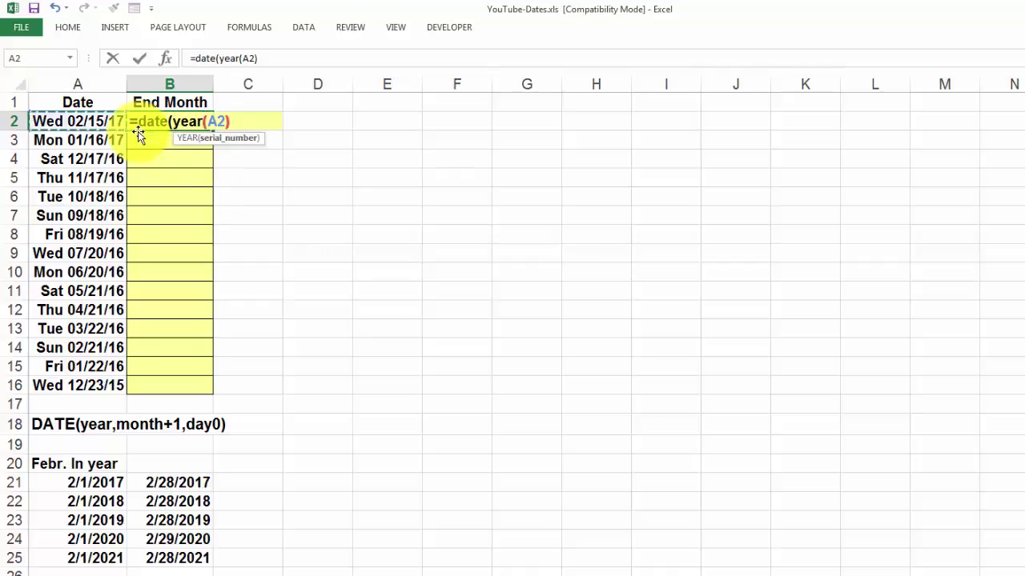
pyautogui.write('),mont')
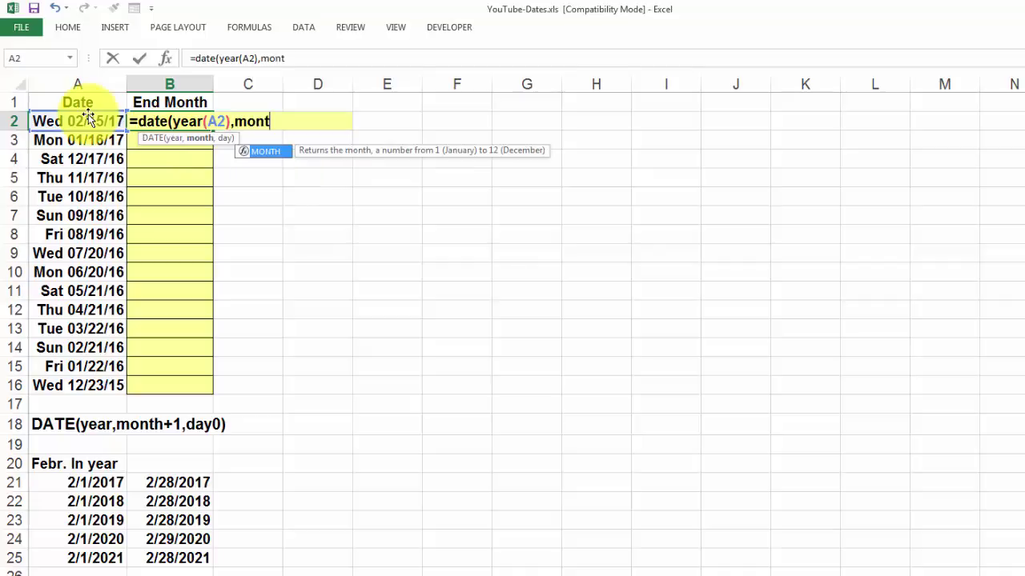
pyautogui.write('h(')
pyautogui.click(89, 118)
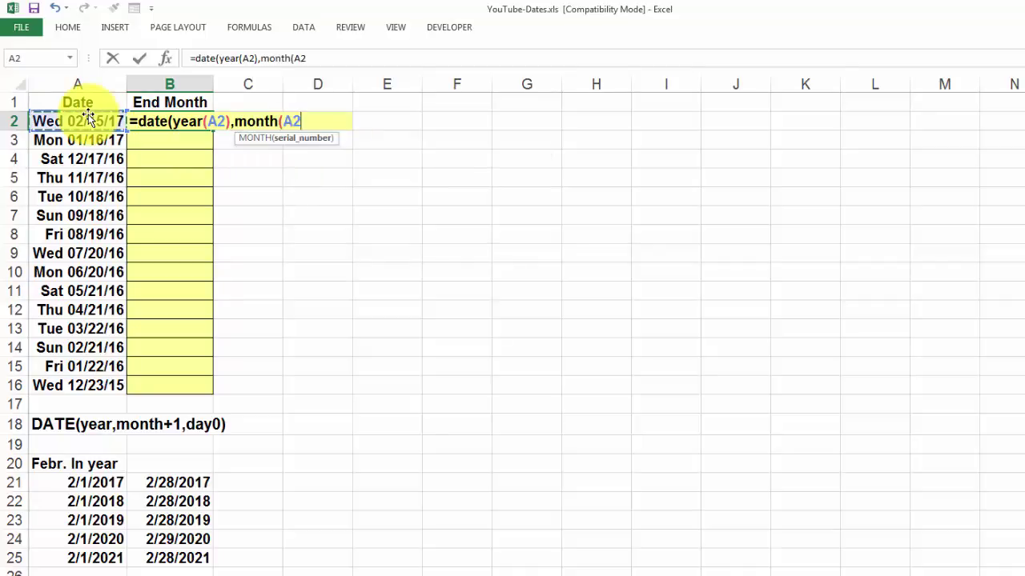
pyautogui.write(')+1,0')
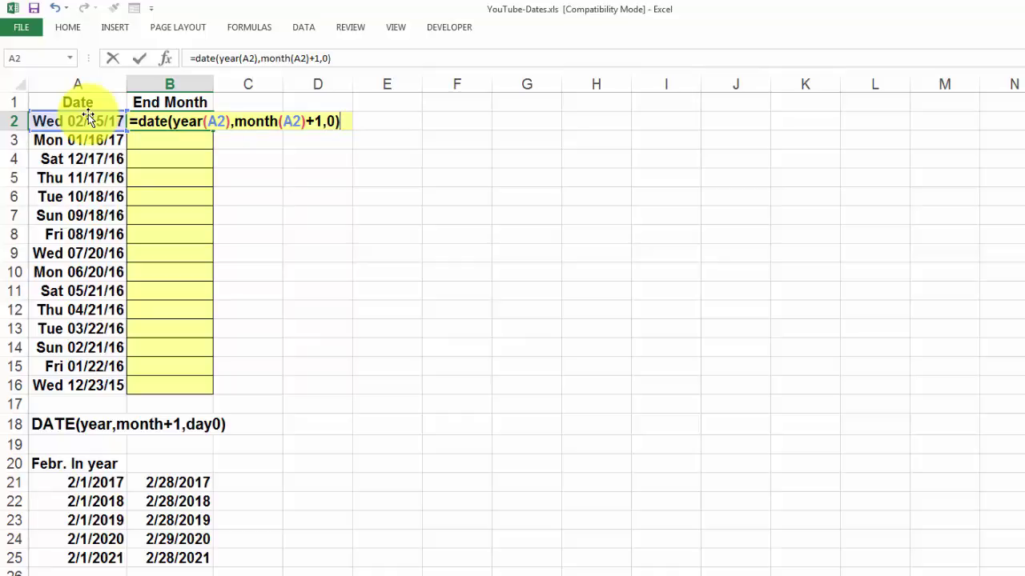
pyautogui.hotkey('ctrl', 'Return')
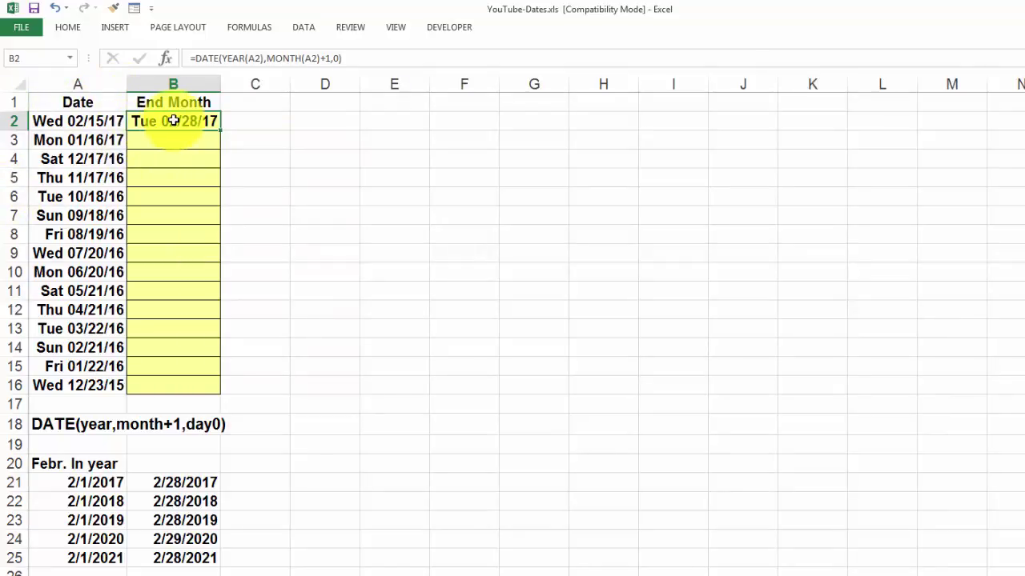
# Fill the end-of-month formula from B2 down through B16 and autofit column B's width
pyautogui.doubleClick(222, 132)
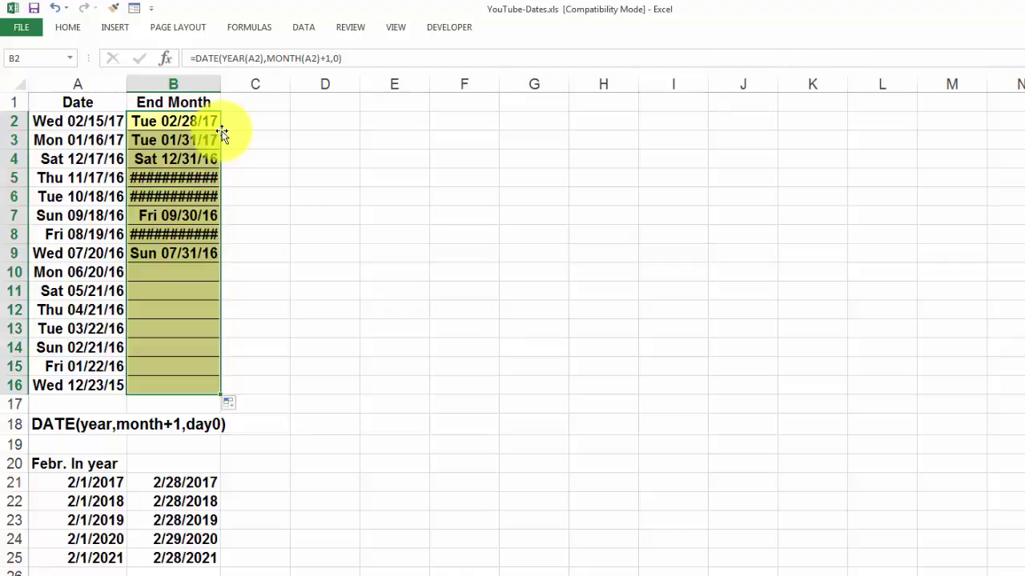
pyautogui.doubleClick(221, 81)
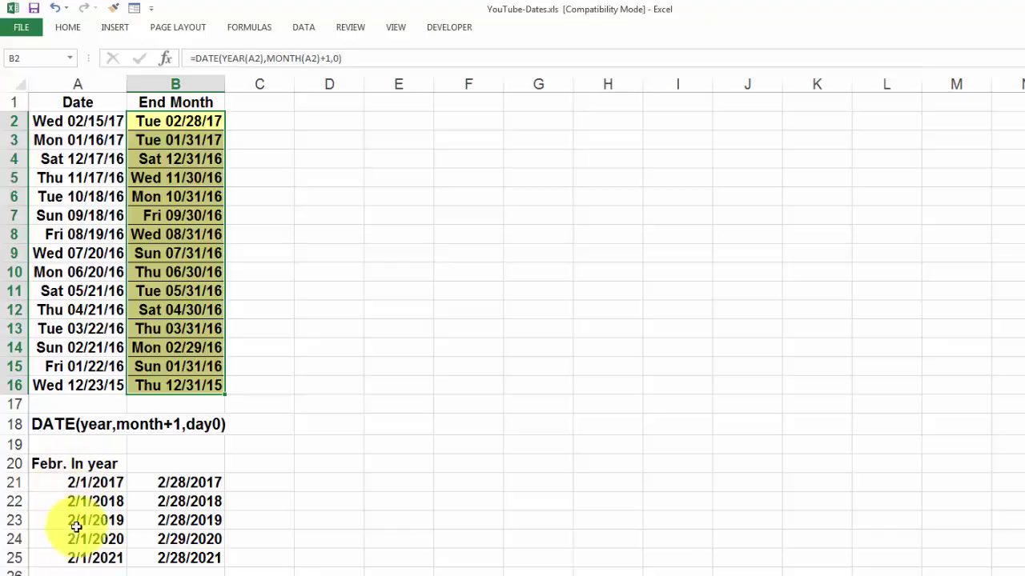
# Fill the February month-end formula from B21 down through B25, and select the 2020 date in A24
pyautogui.click(188, 482)
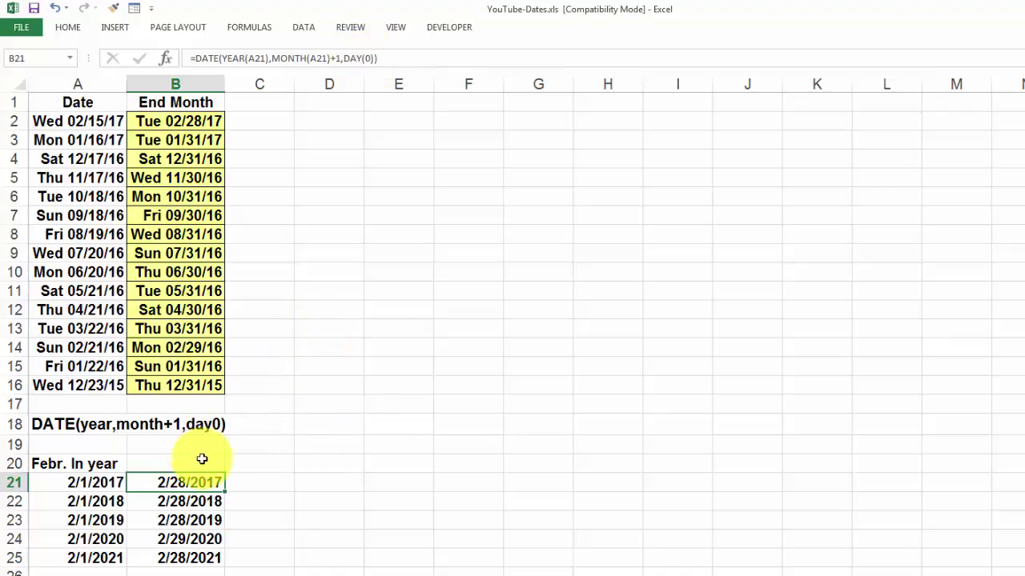
pyautogui.moveTo(225, 493); pyautogui.dragTo(229, 560)
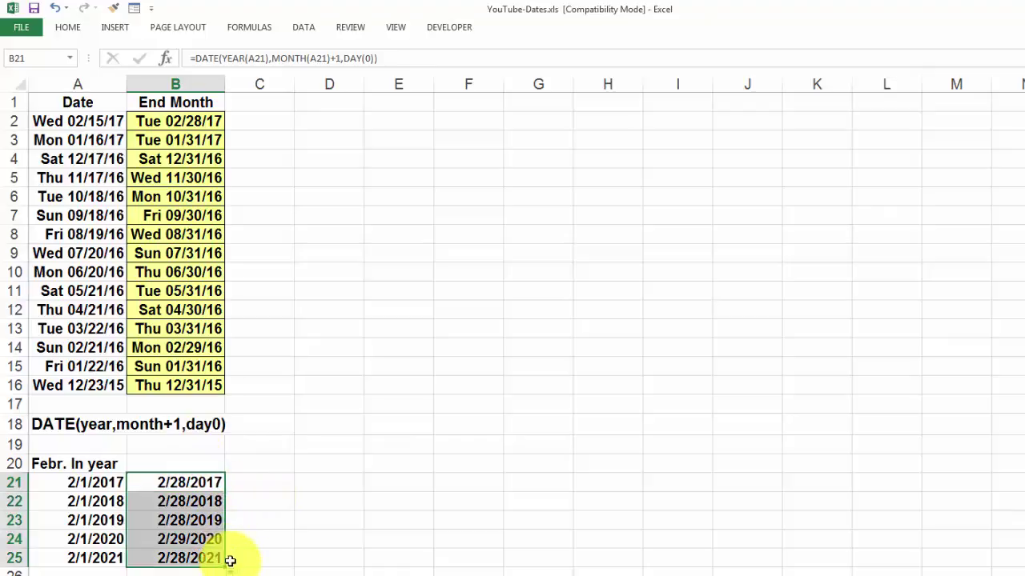
pyautogui.click(97, 539)
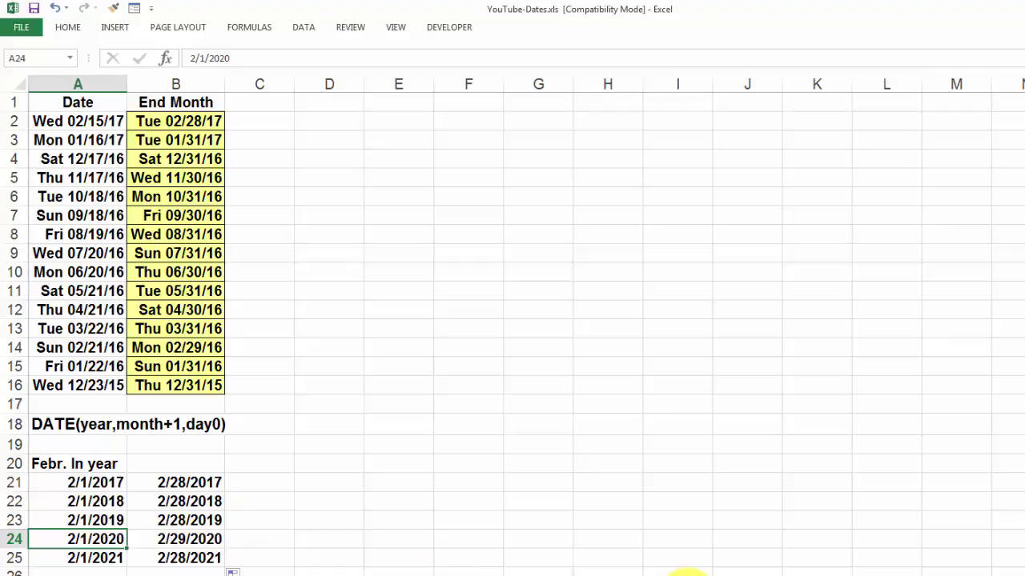
# On the DATEDIF sheet, begin a formula in B5 with the column-locked start date: =DATEDIF($A5
pyautogui.click(685, 575)
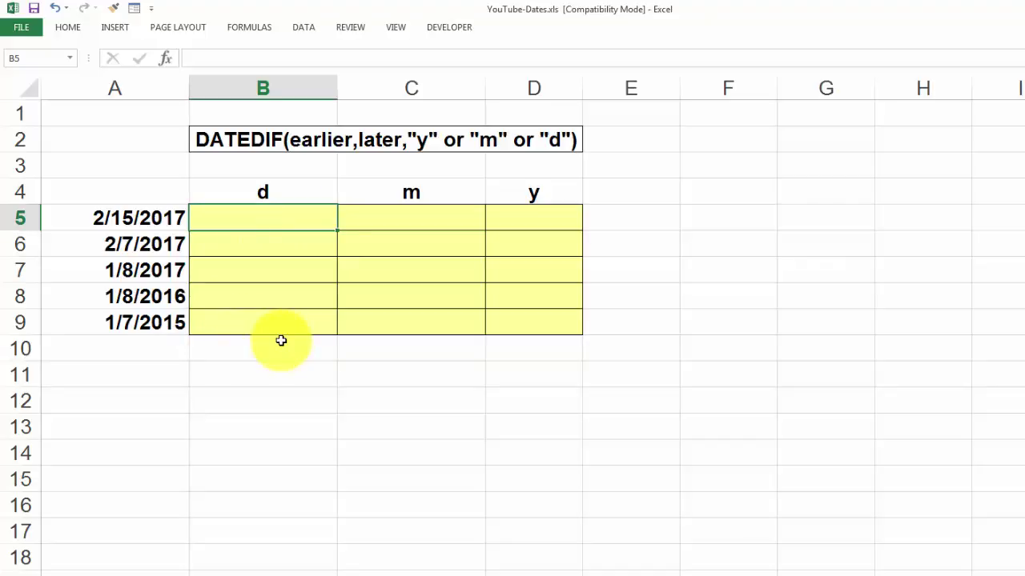
pyautogui.write('datedif(')
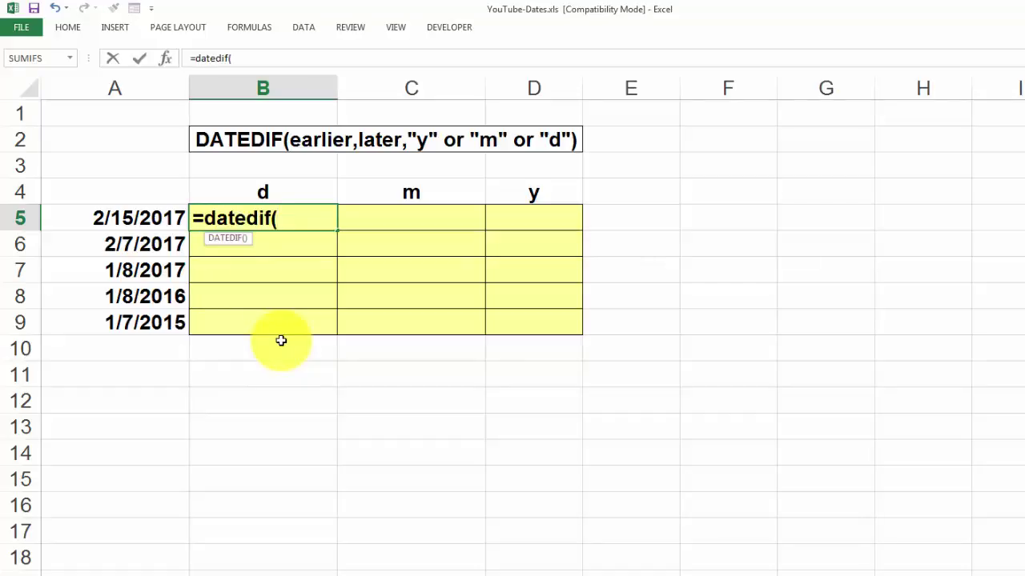
pyautogui.click(127, 221)
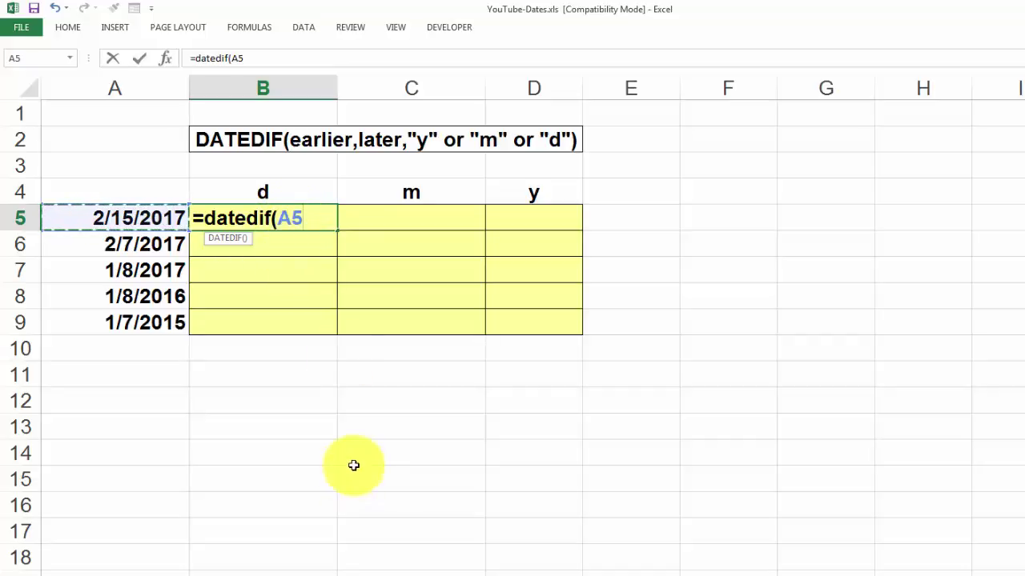
pyautogui.press('F4')
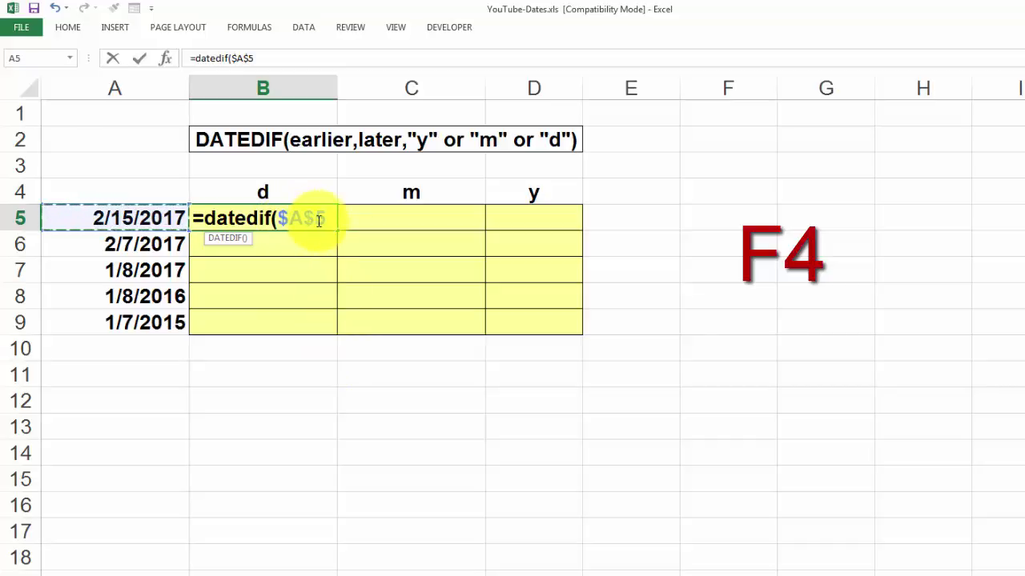
pyautogui.press('F4')
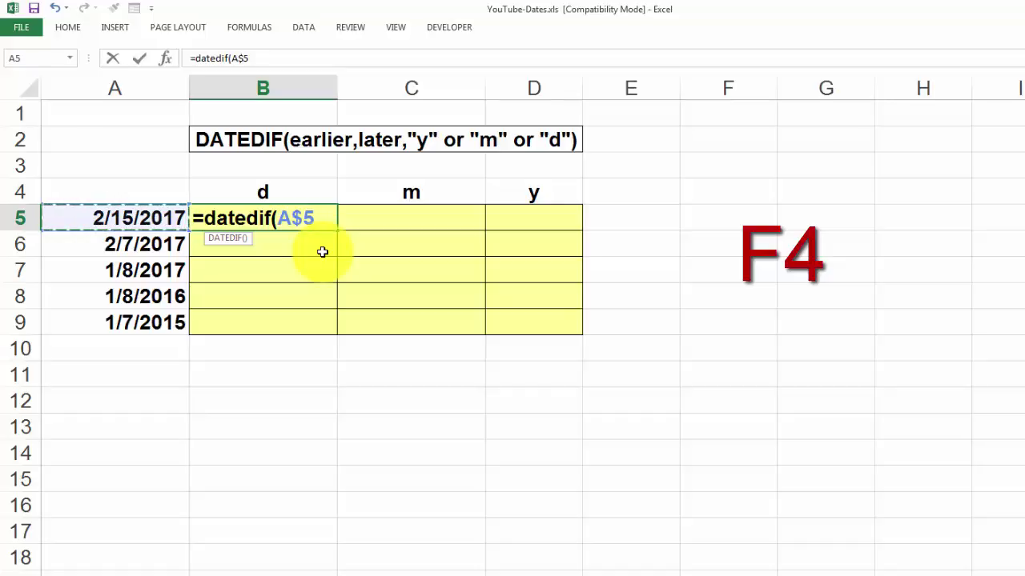
pyautogui.press('F4')
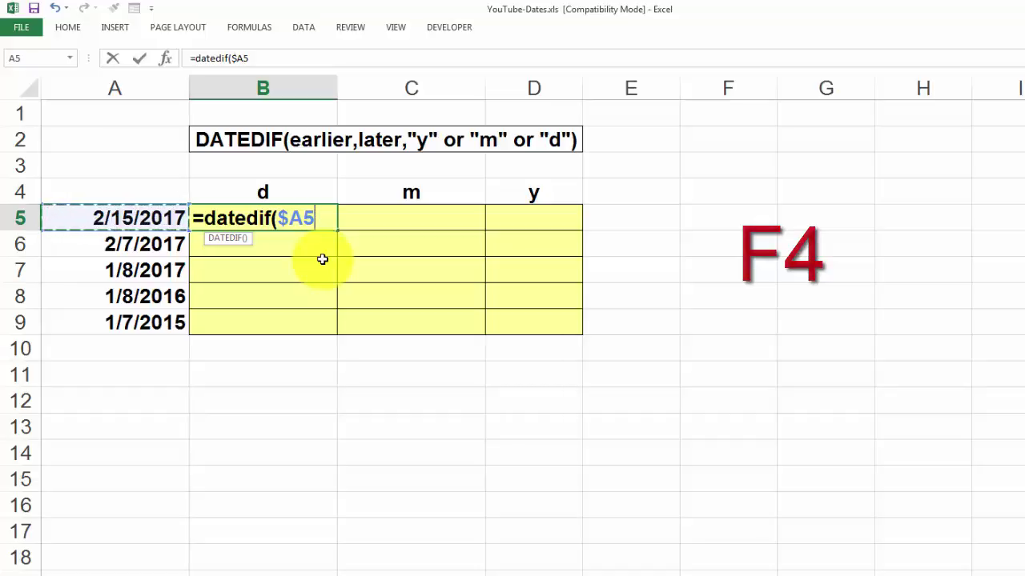
# Complete the B5 formula with today's date and the row-locked unit header so it reads =DATEDIF($A5,TODAY(),B$4)
pyautogui.write(',today(),')
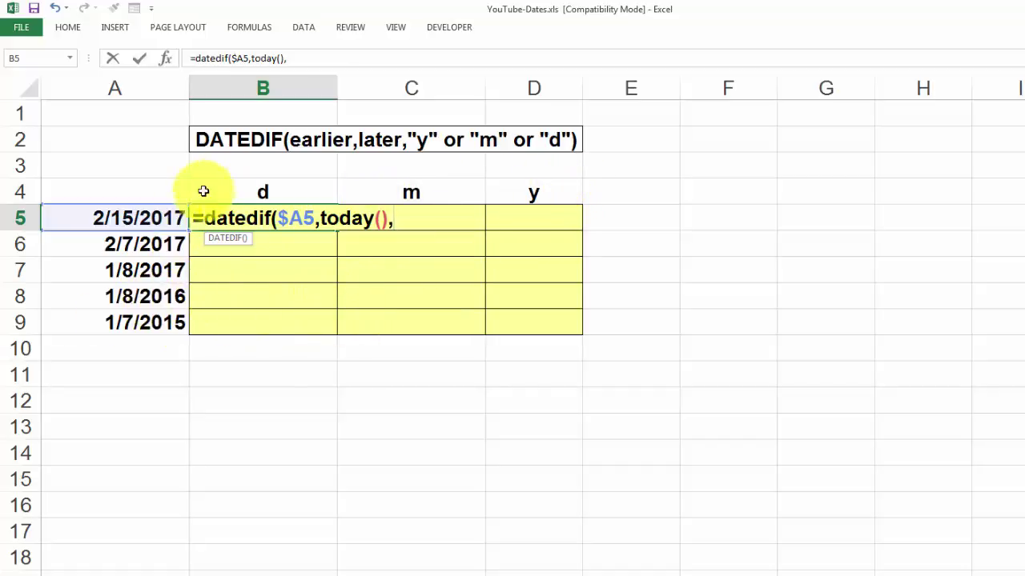
pyautogui.click(253, 191)
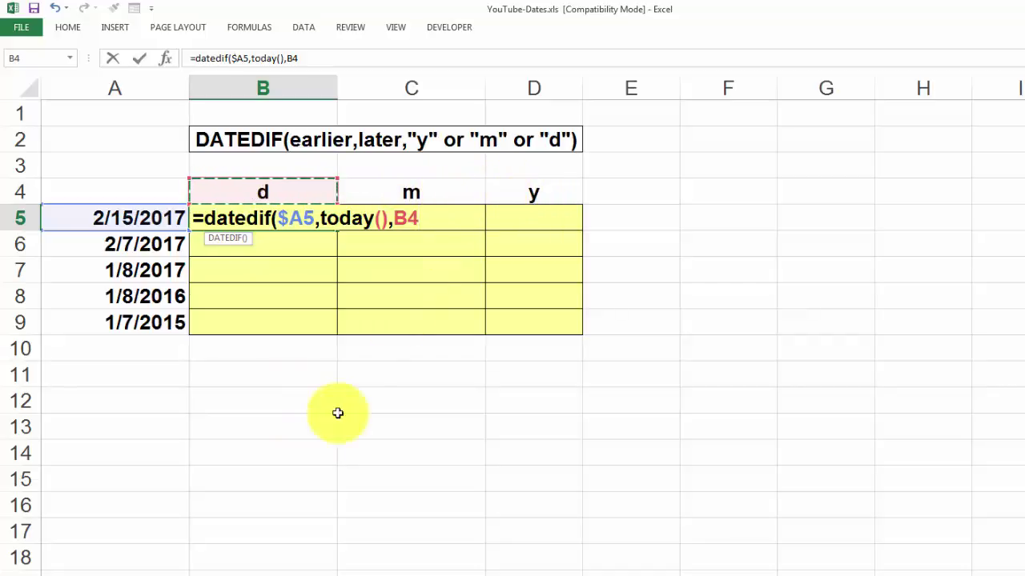
pyautogui.press('F4')
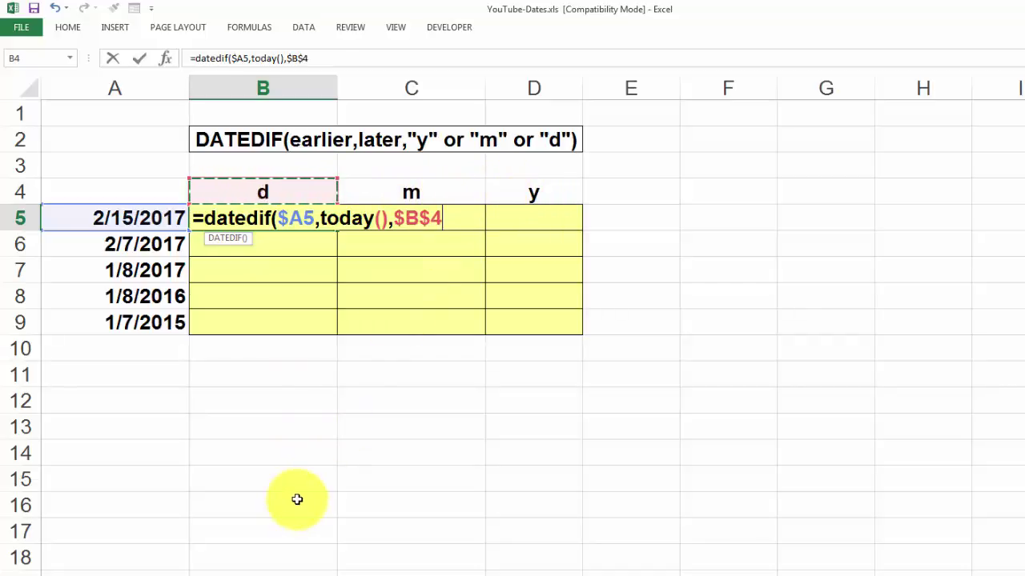
pyautogui.press('F4')
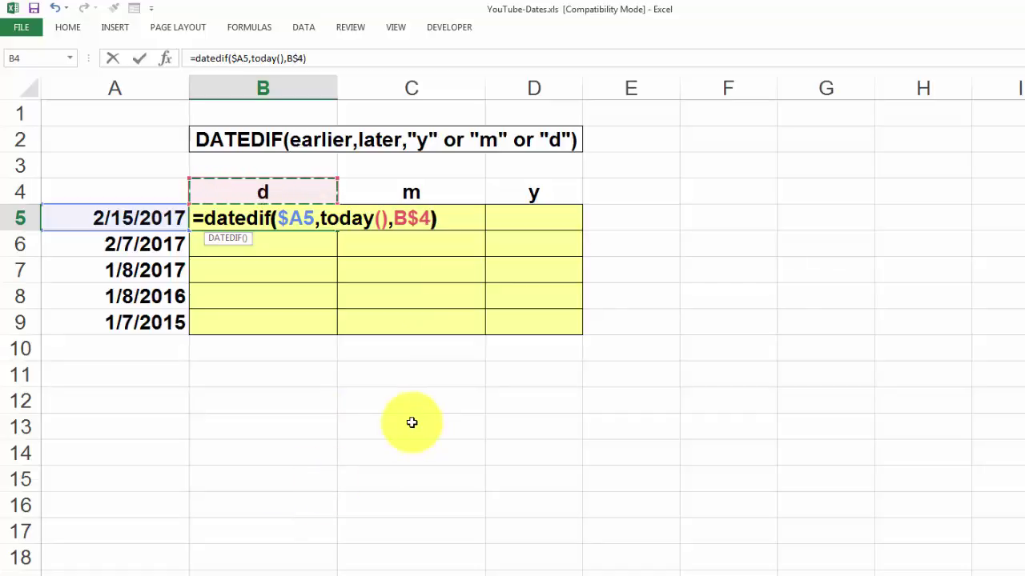
pyautogui.hotkey('ctrl', 'Return')
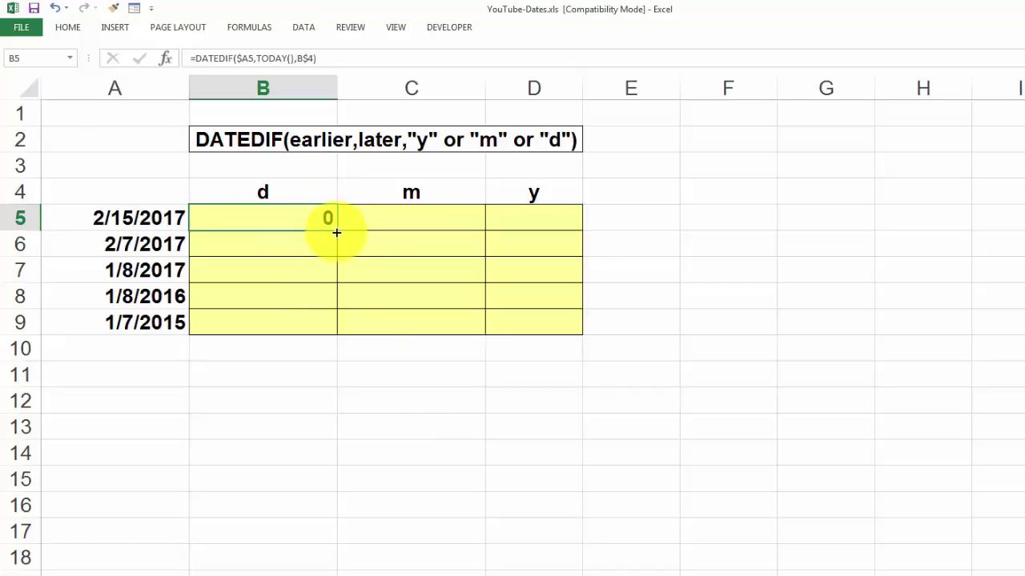
# Fill the DATEDIF formula from B5 across B5:D9, and check the formulas by briefly showing them in the cells
pyautogui.moveTo(338, 231); pyautogui.dragTo(545, 323)
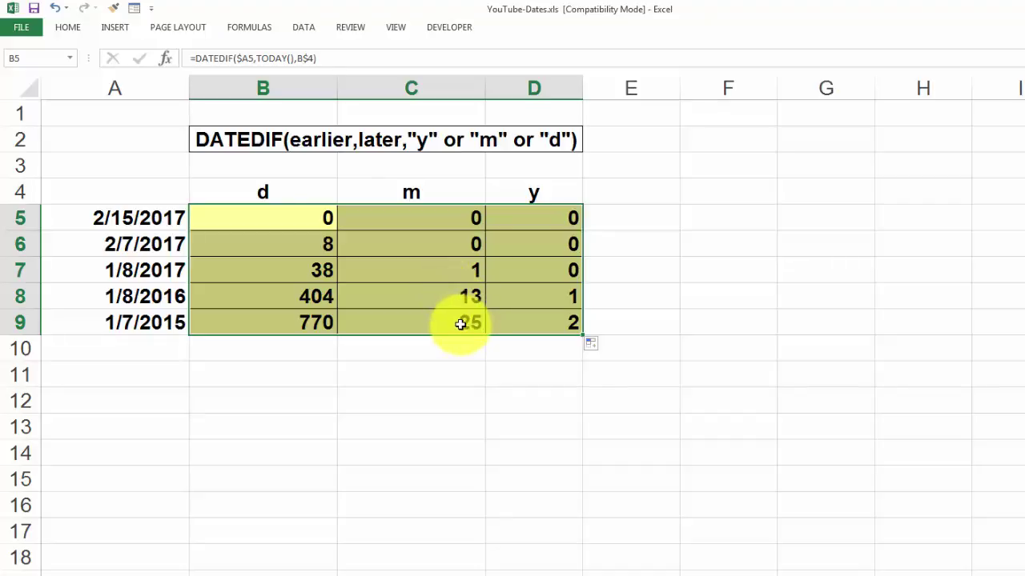
pyautogui.hotkey('ctrl', '`')
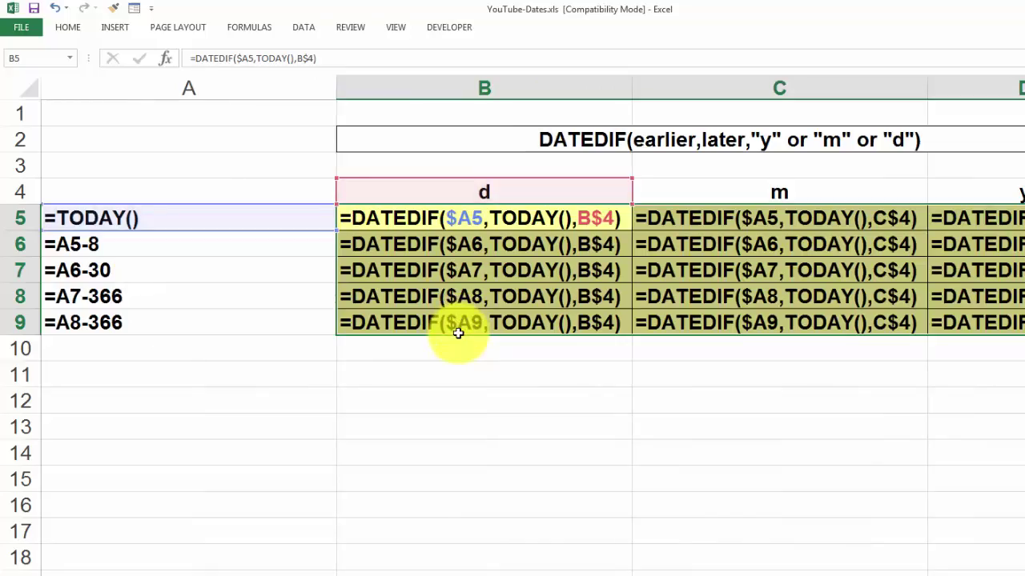
pyautogui.hotkey('ctrl', '`')
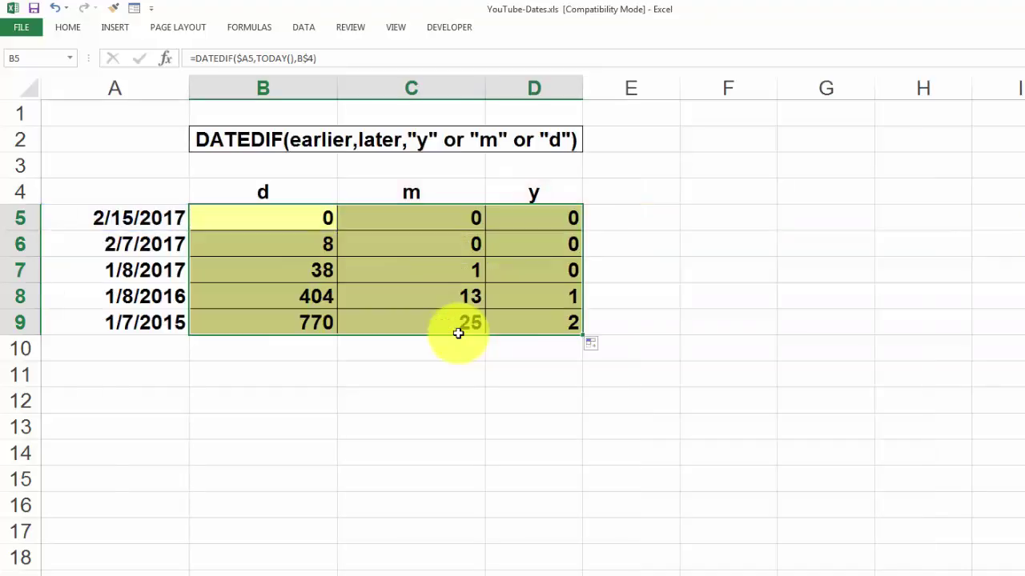